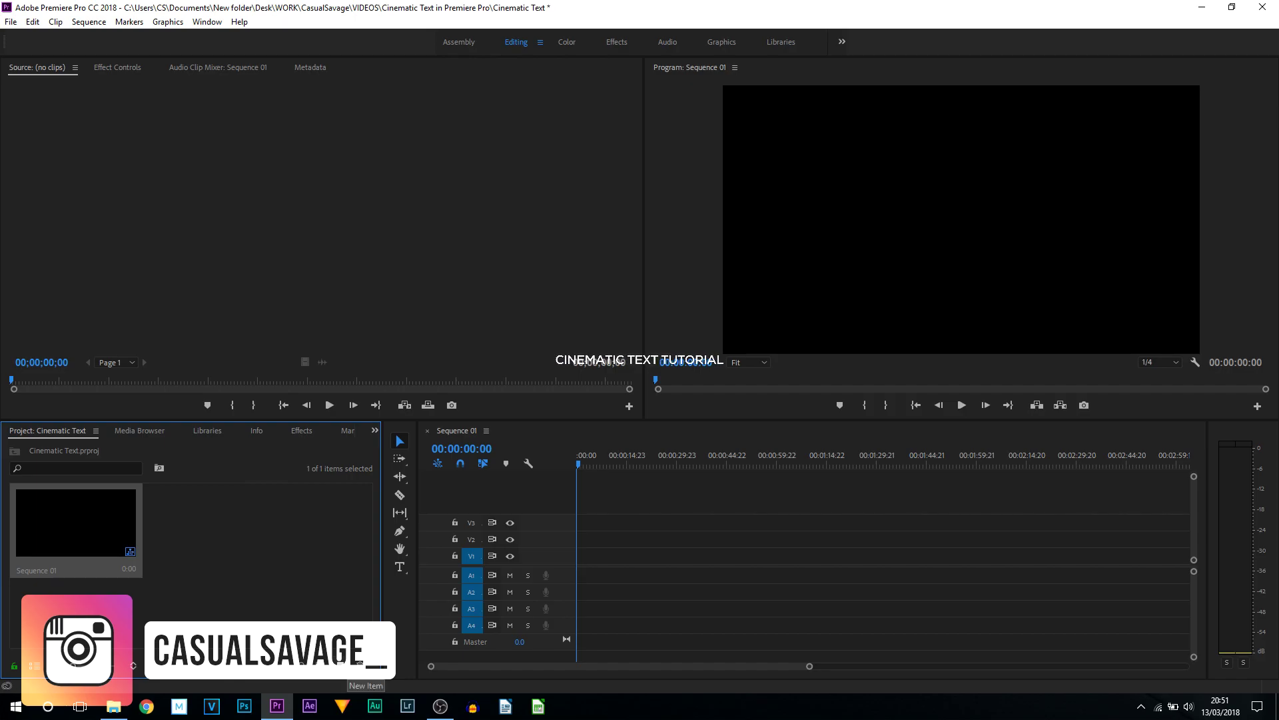
Create a centre-aligned title reading CASUALSAVAGE with the Type tool, tighten its text box and place it mid-frame
click(398, 572)
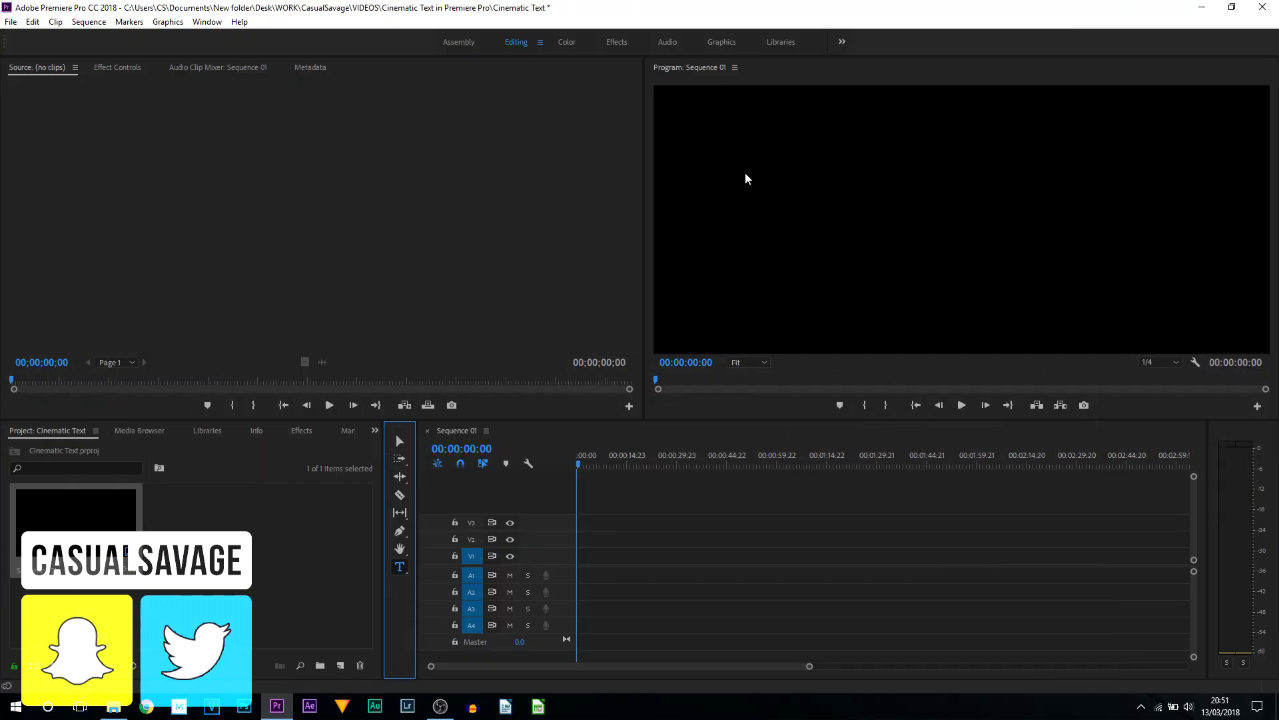
drag(726, 167, 1256, 275)
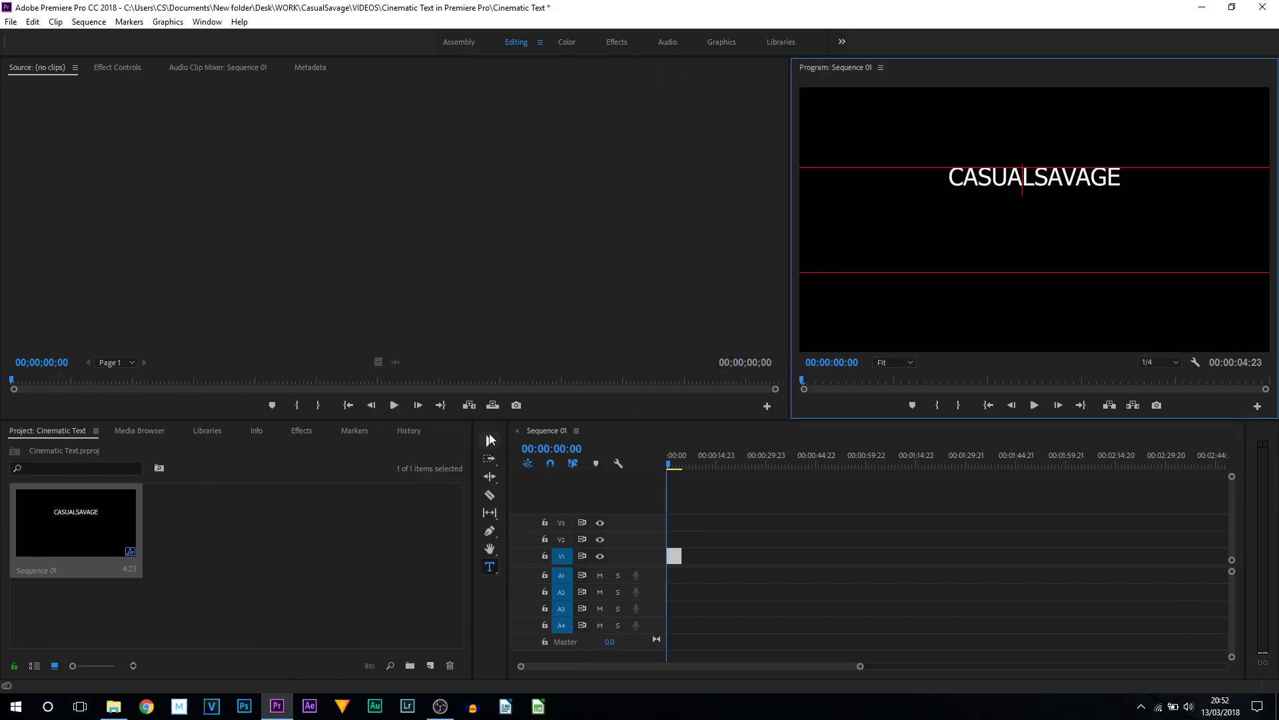
click(489, 439)
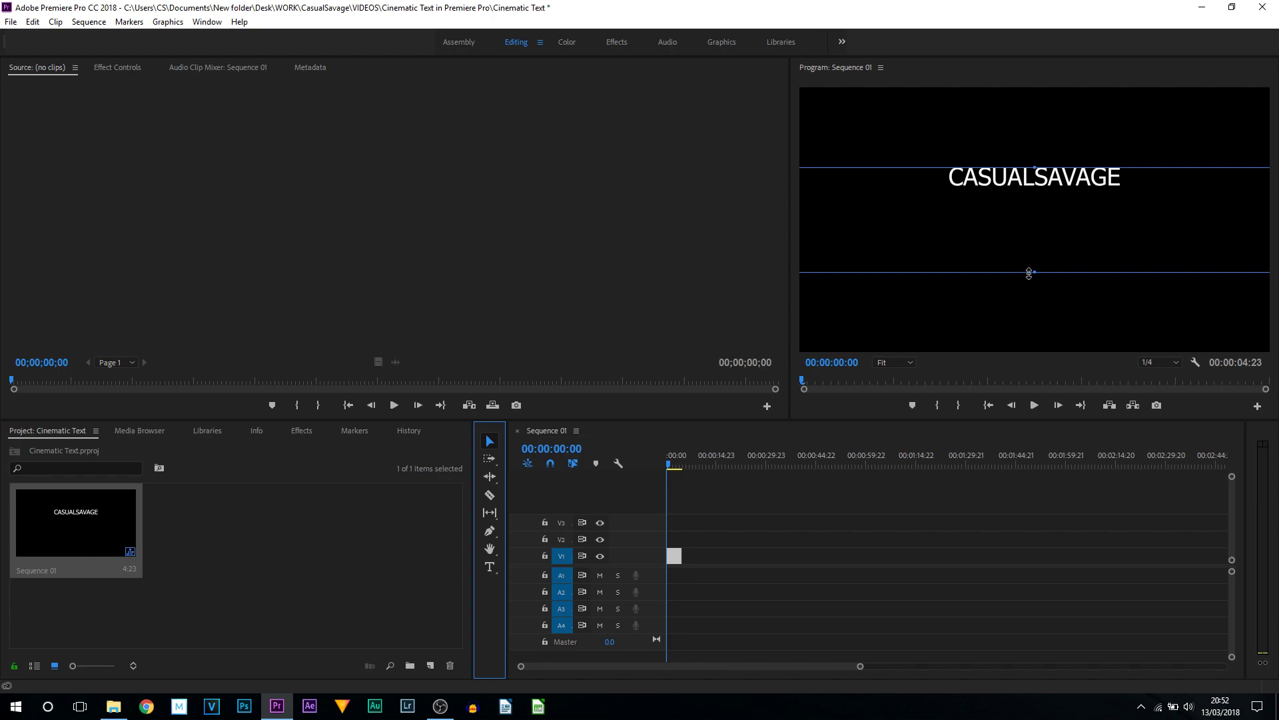
drag(1029, 272, 1059, 226)
Add a second title reading PREMIERE PRO TUTORIAL in a full-width text box at 00:00:05:13, just after the first title clip
drag(860, 666, 775, 665)
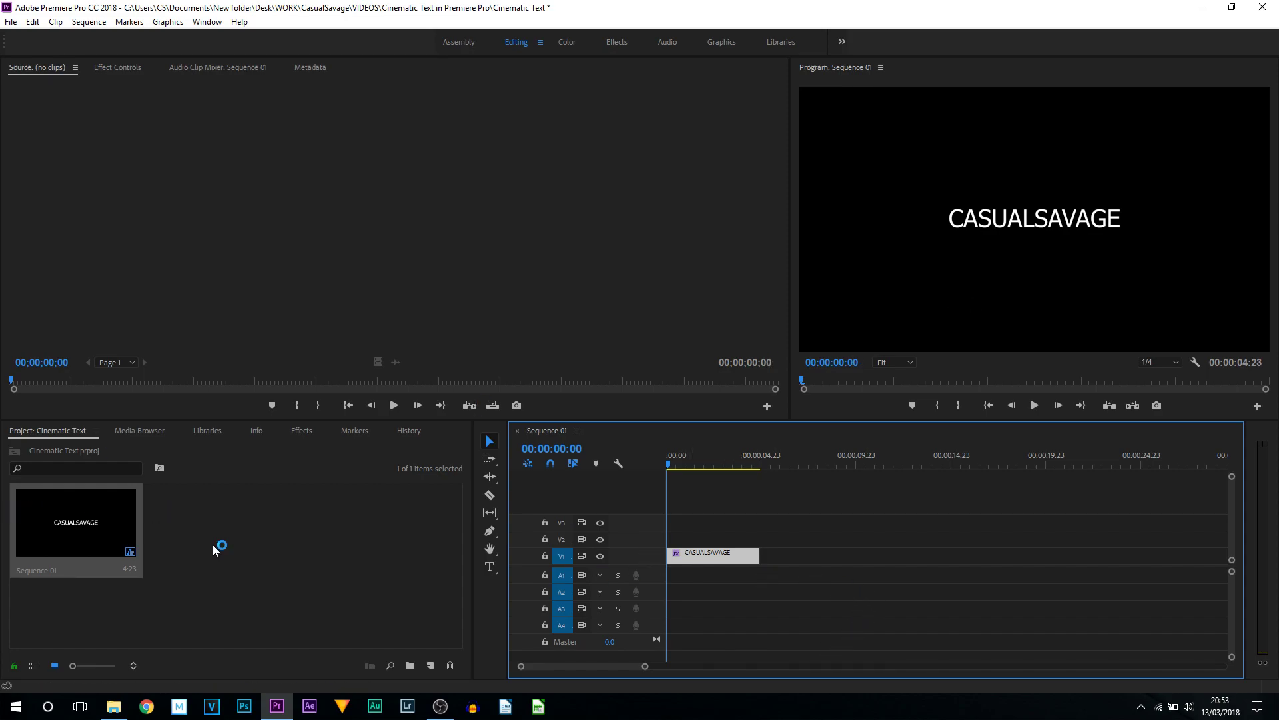
click(773, 458)
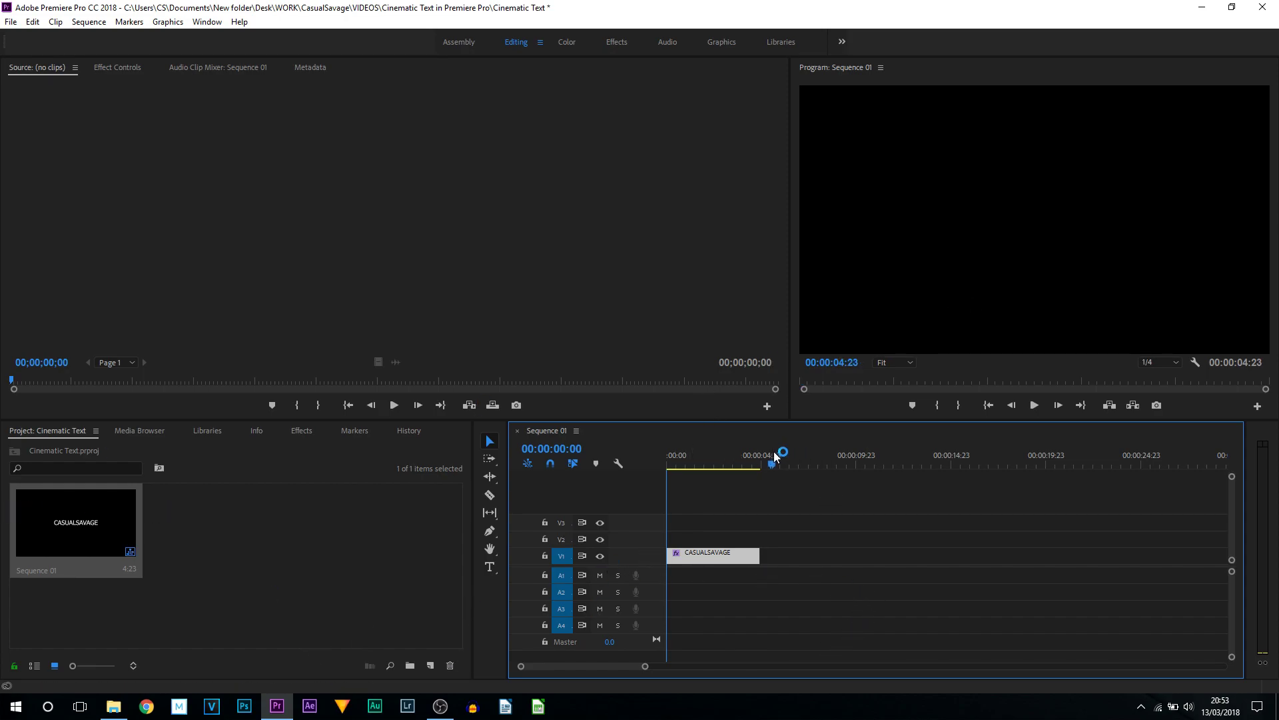
click(490, 566)
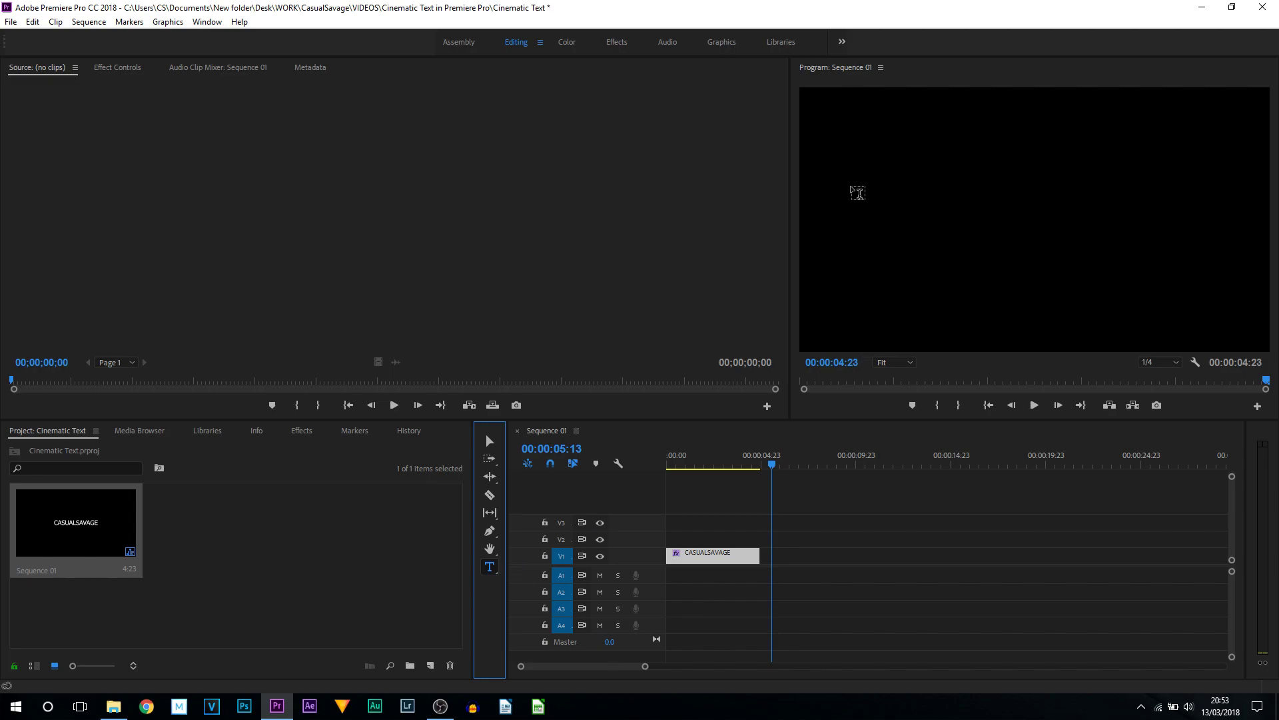
drag(801, 153, 1264, 295)
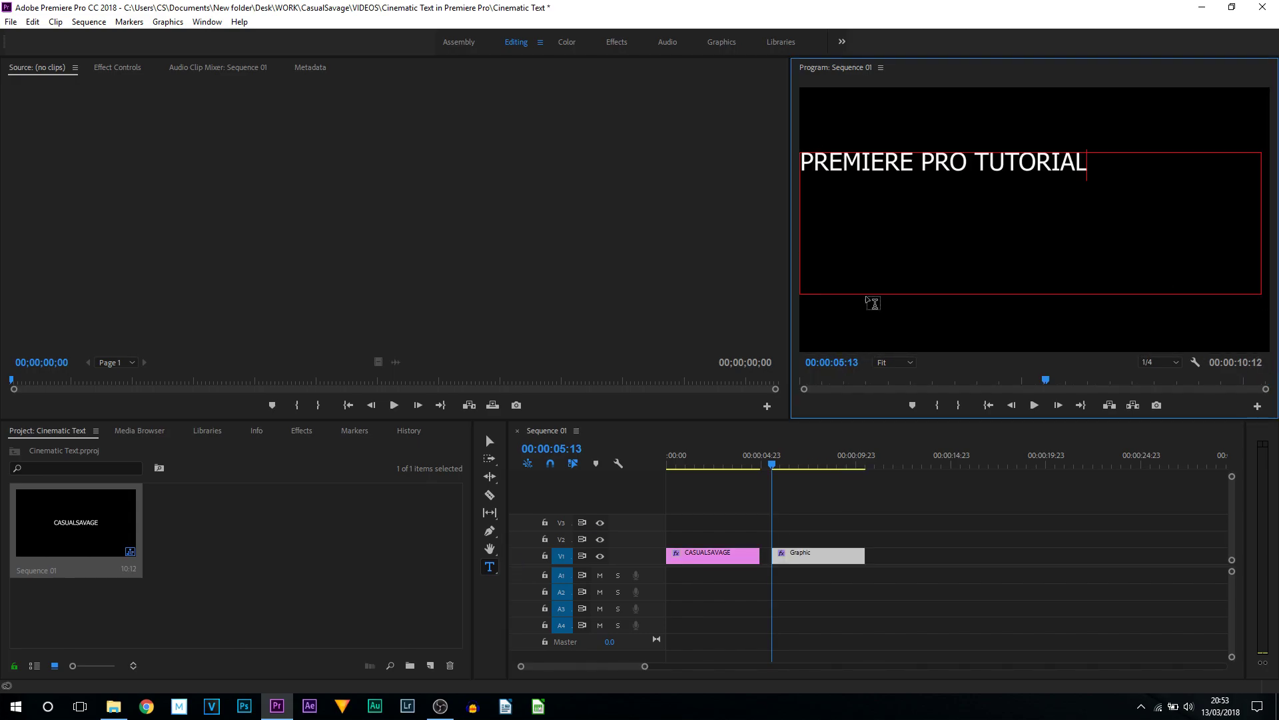
Centre-align the whole PREMIERE PRO TUTORIAL text within its text box
key(ctrl+a)
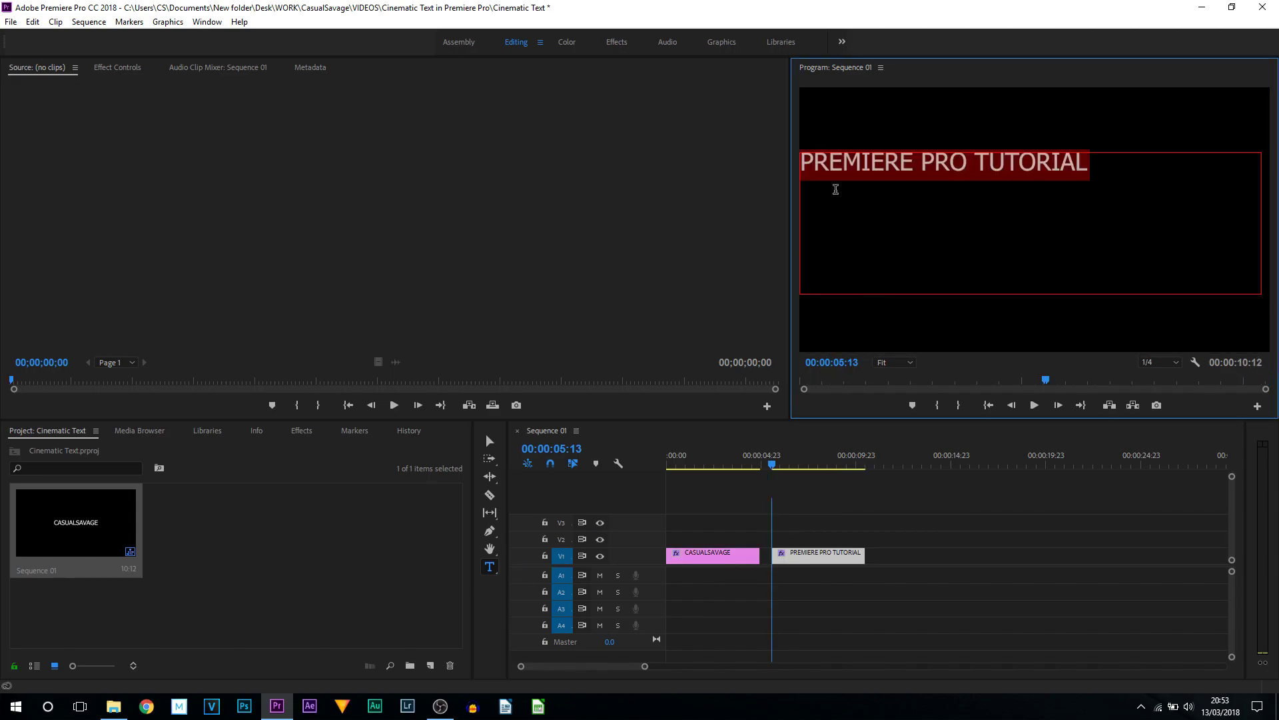
click(122, 69)
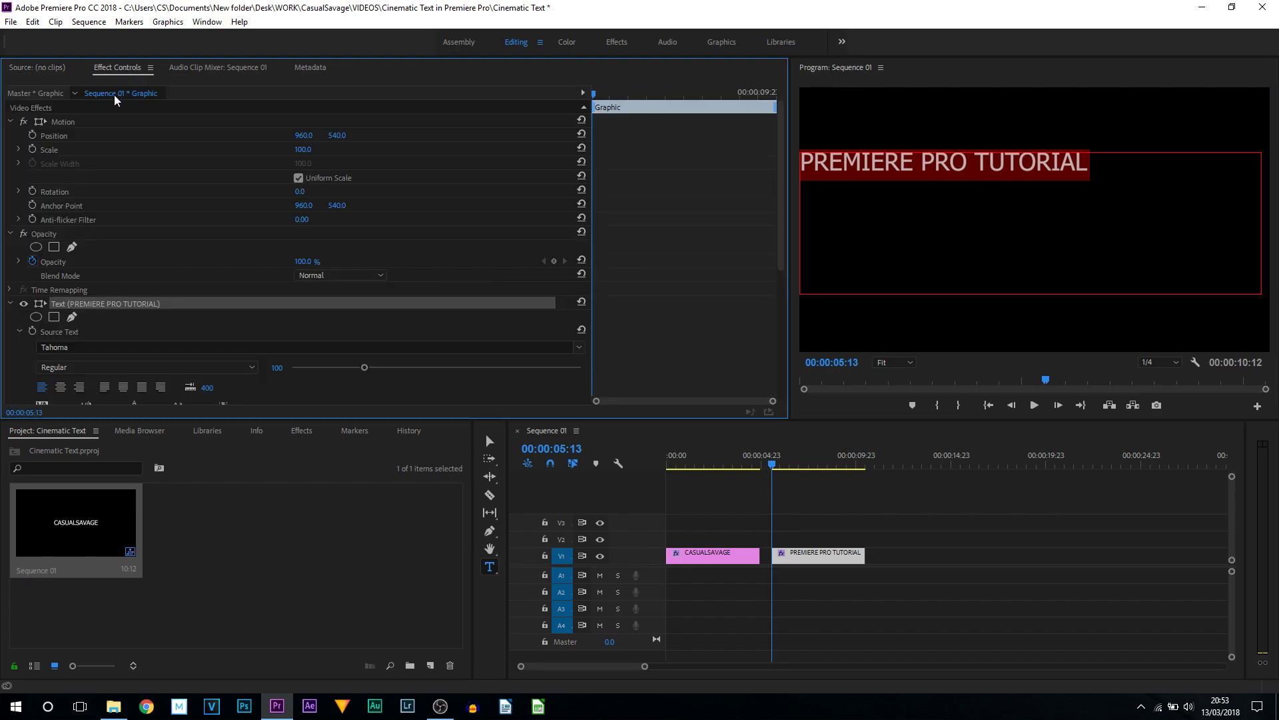
scroll(94, 336, down, 2)
click(60, 347)
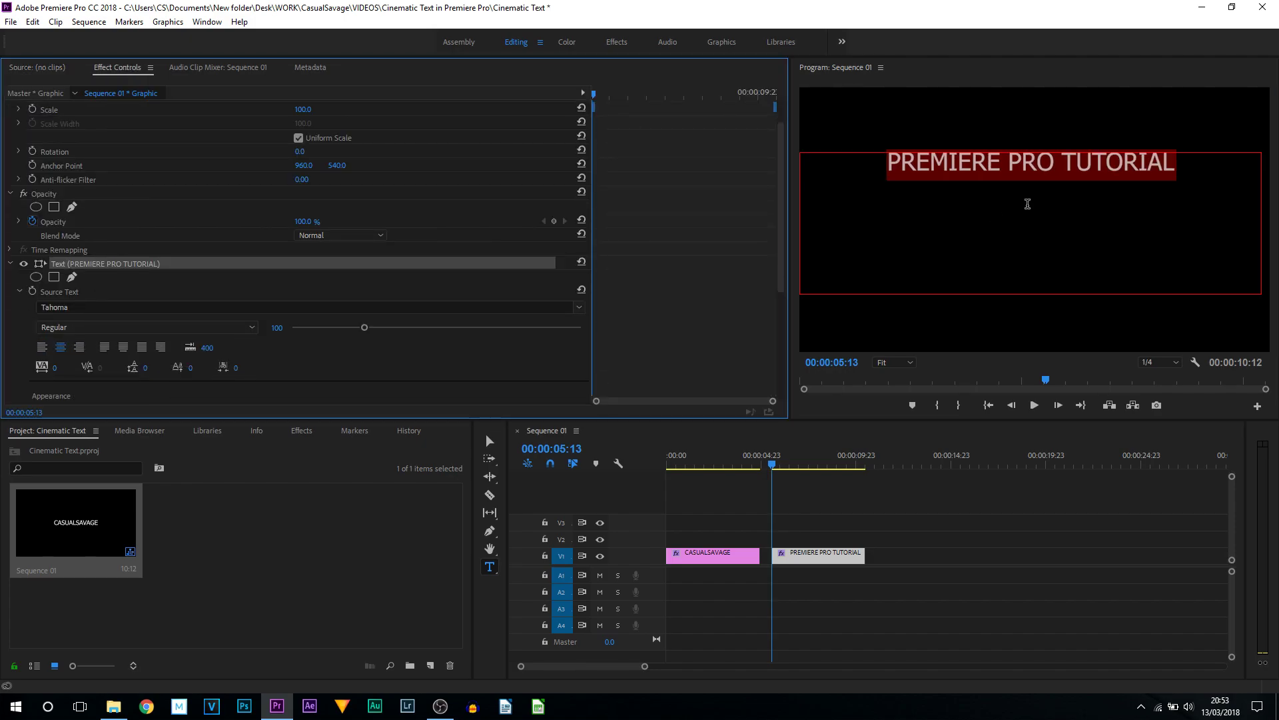
Shrink and centre the PREMIERE PRO TUTORIAL text box in the frame, and butt its clip against the CASUALSAVAGE clip
click(1028, 204)
click(490, 441)
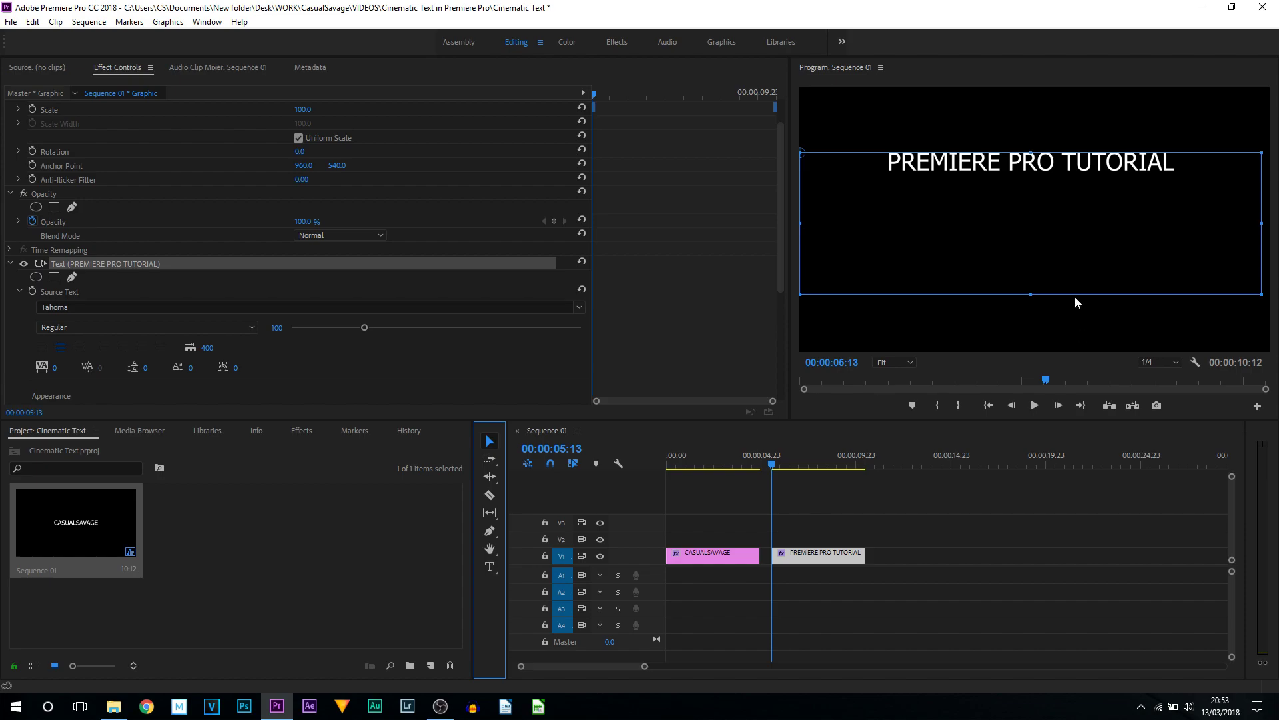
drag(1035, 294, 1035, 184)
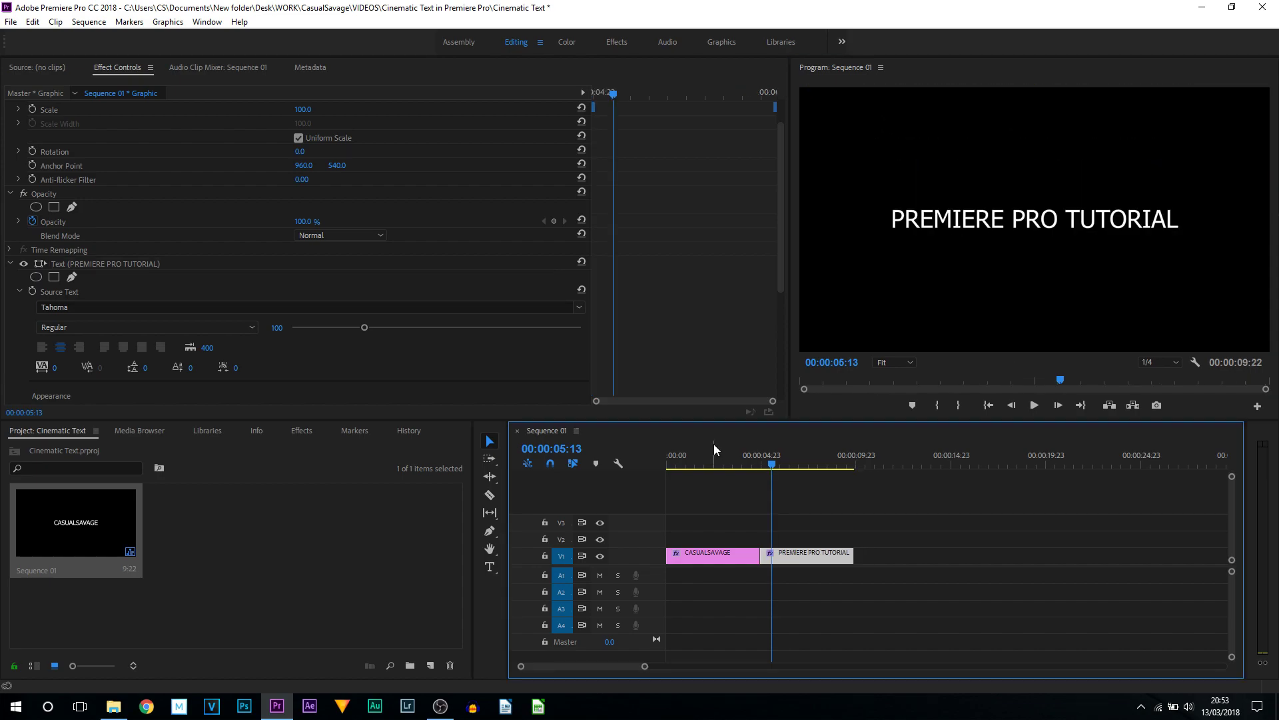
drag(712, 450, 788, 455)
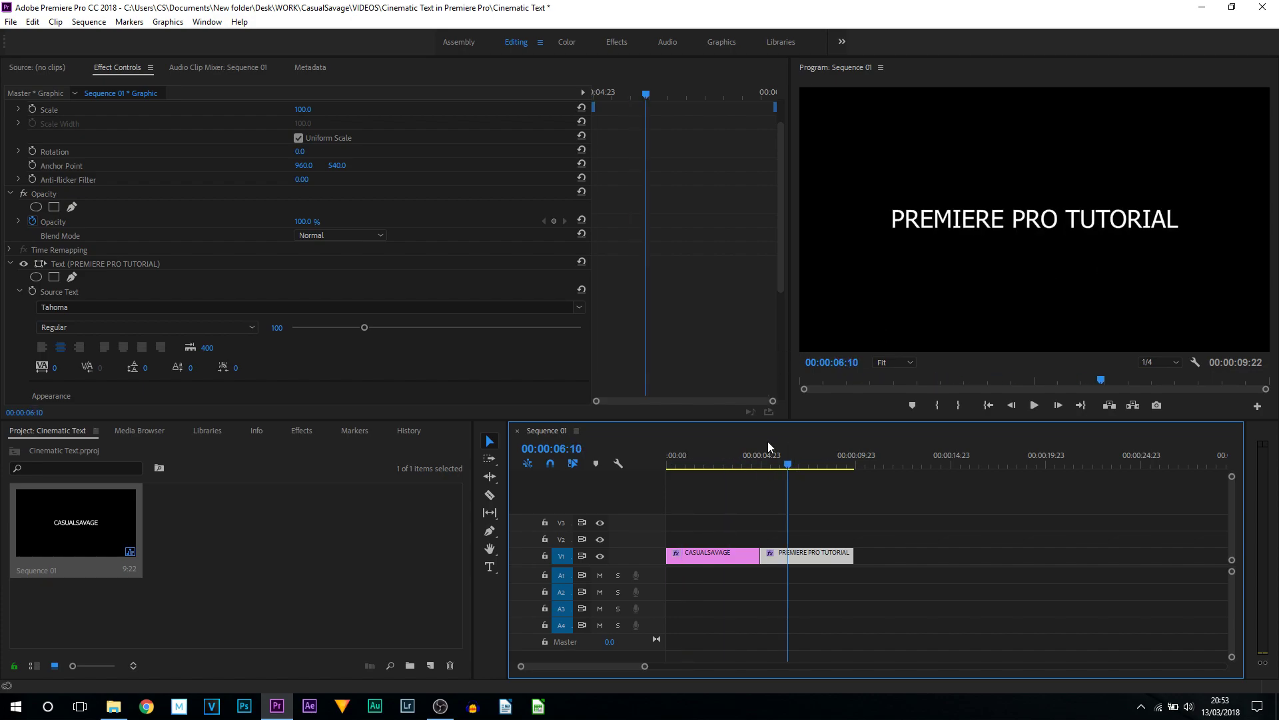
Keyframe the CASUALSAVAGE clip's Scale at 100.0 at its start and 127.8 roughly three-fifths of the way through
key(Home)
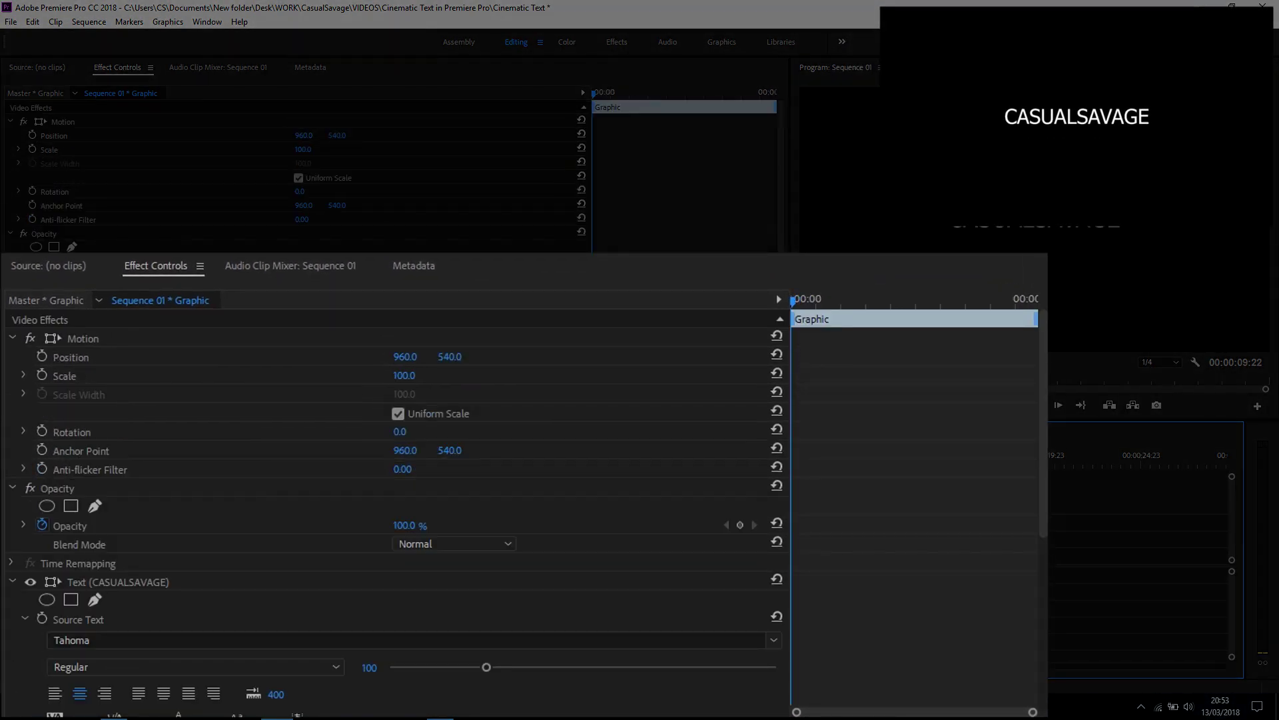
click(41, 375)
key(Down)
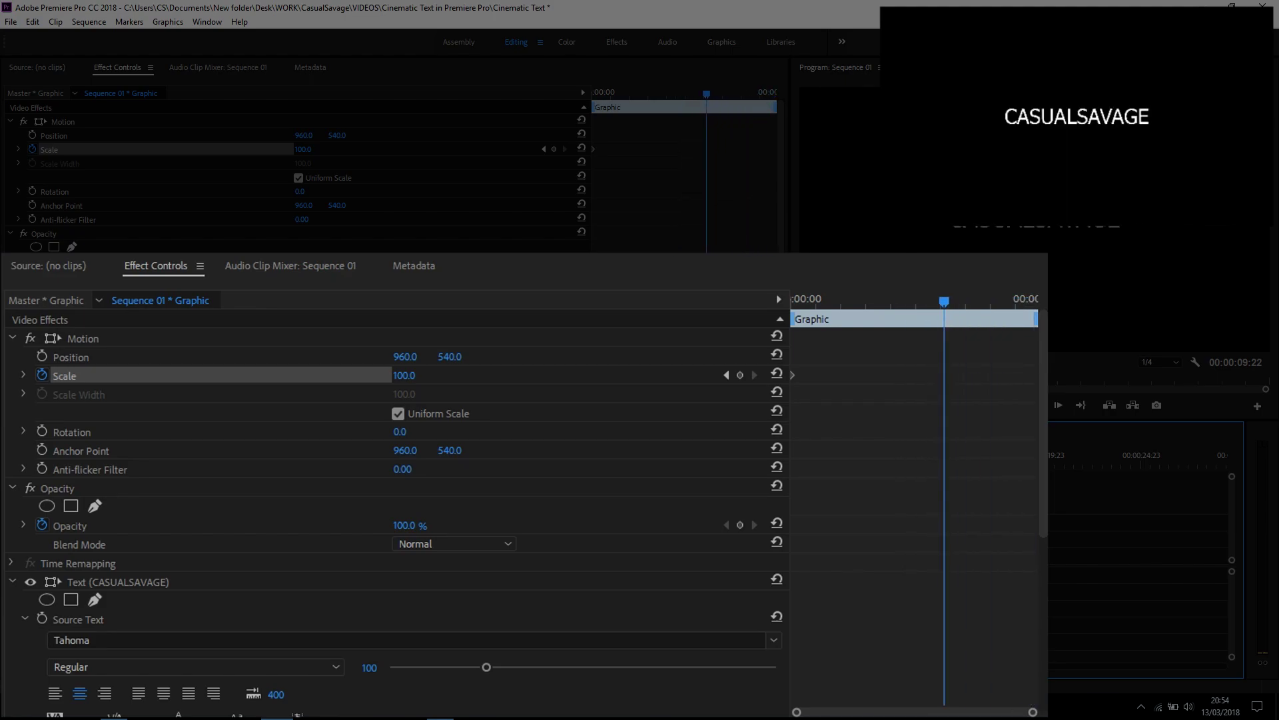
key(Left)
key(Left)
key(Left)
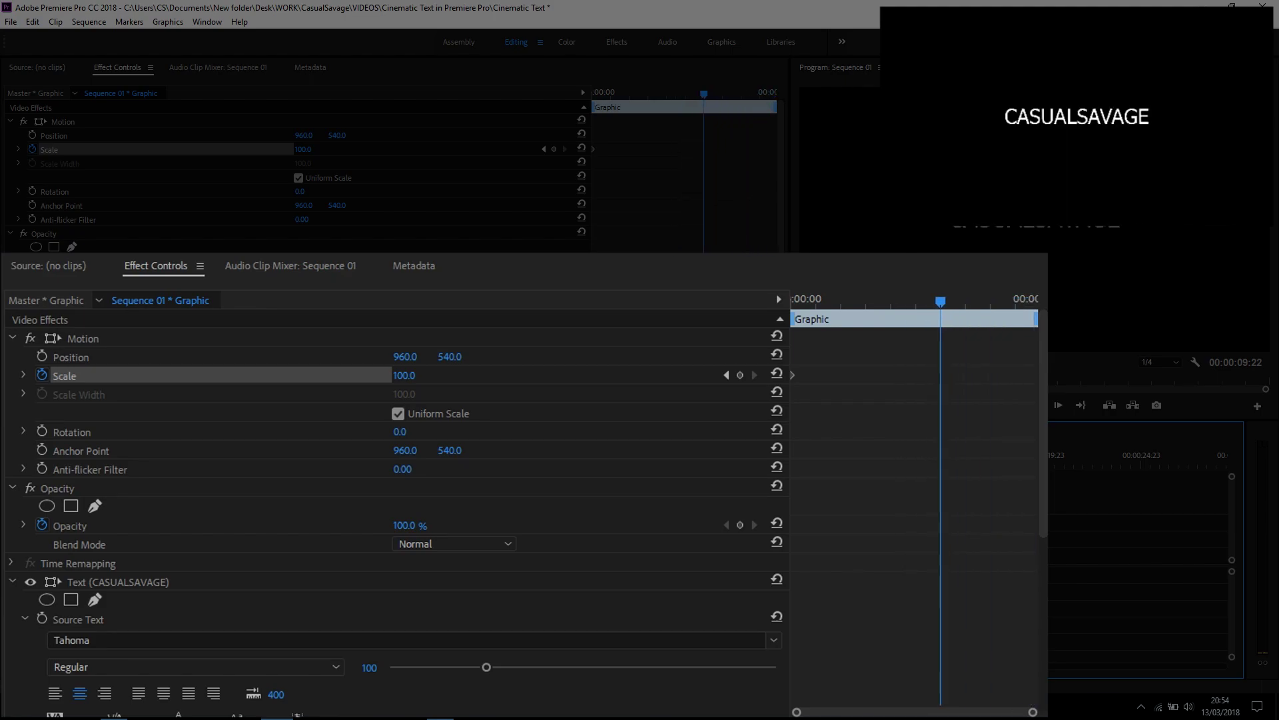
click(21, 377)
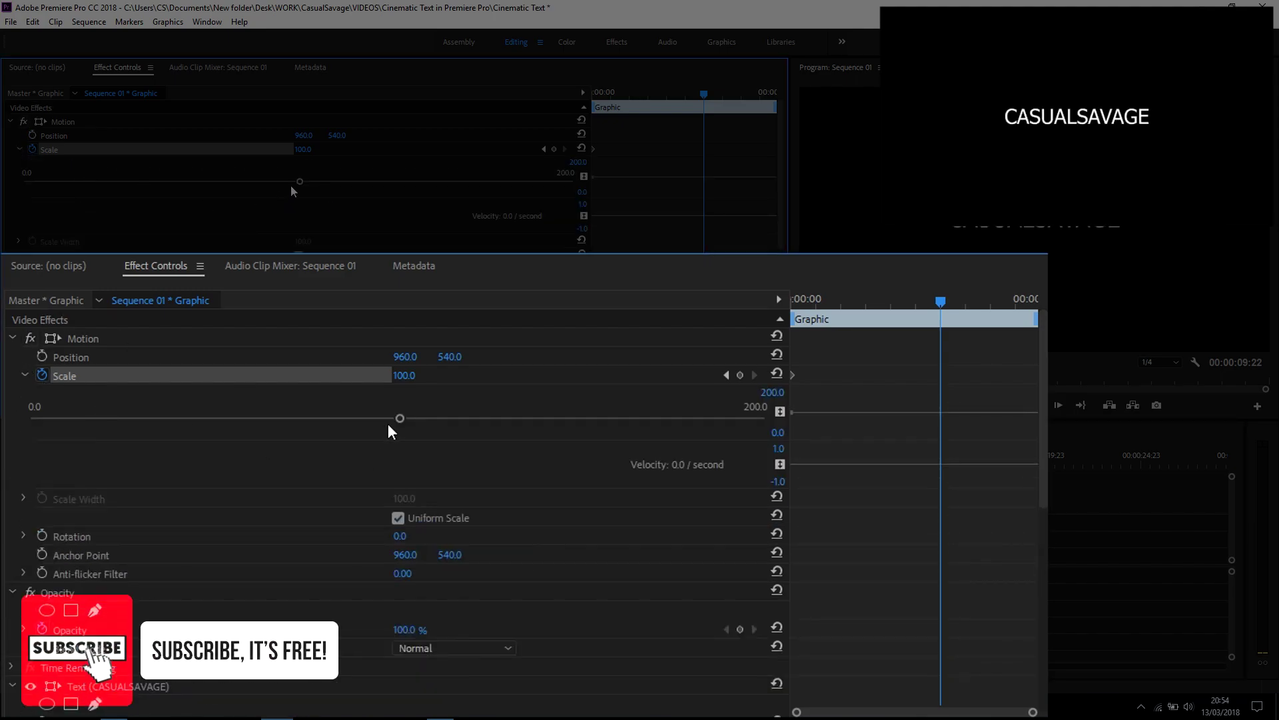
drag(399, 420, 501, 442)
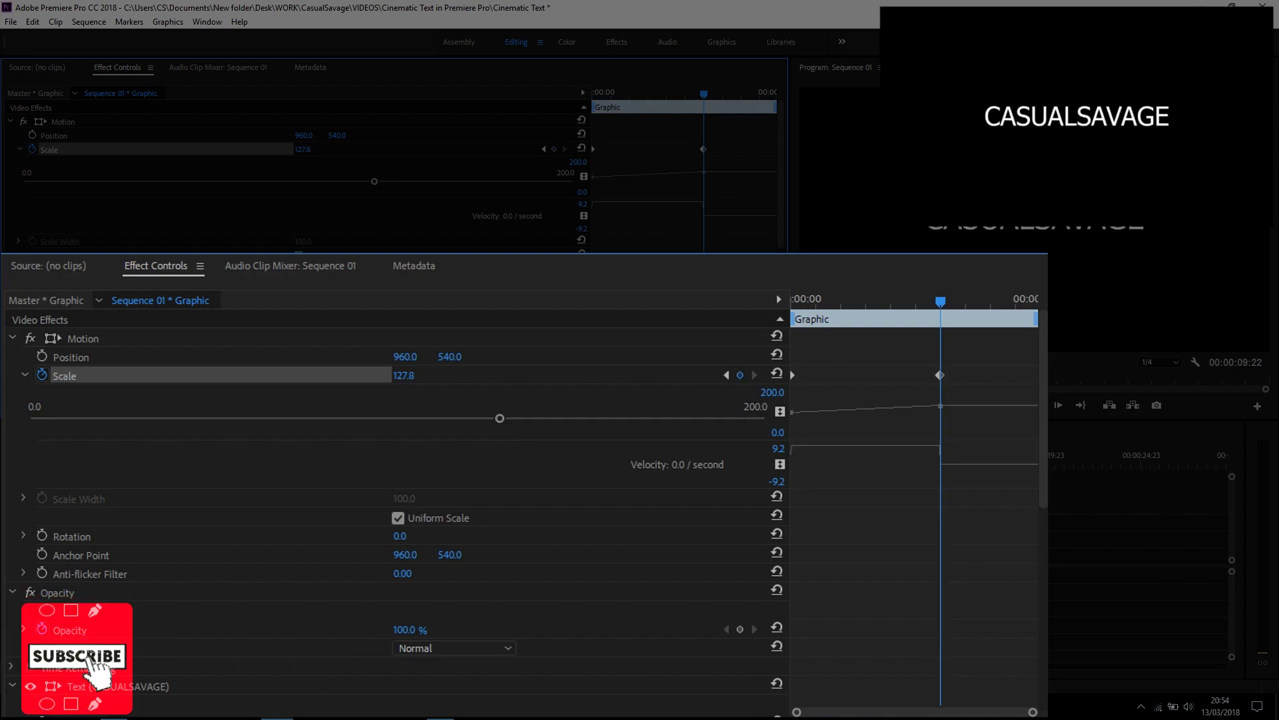
Add a third Scale keyframe of 9998.0 near the end of the CASUALSAVAGE clip so the text zooms past the frame
key(ctrl+shift+a)
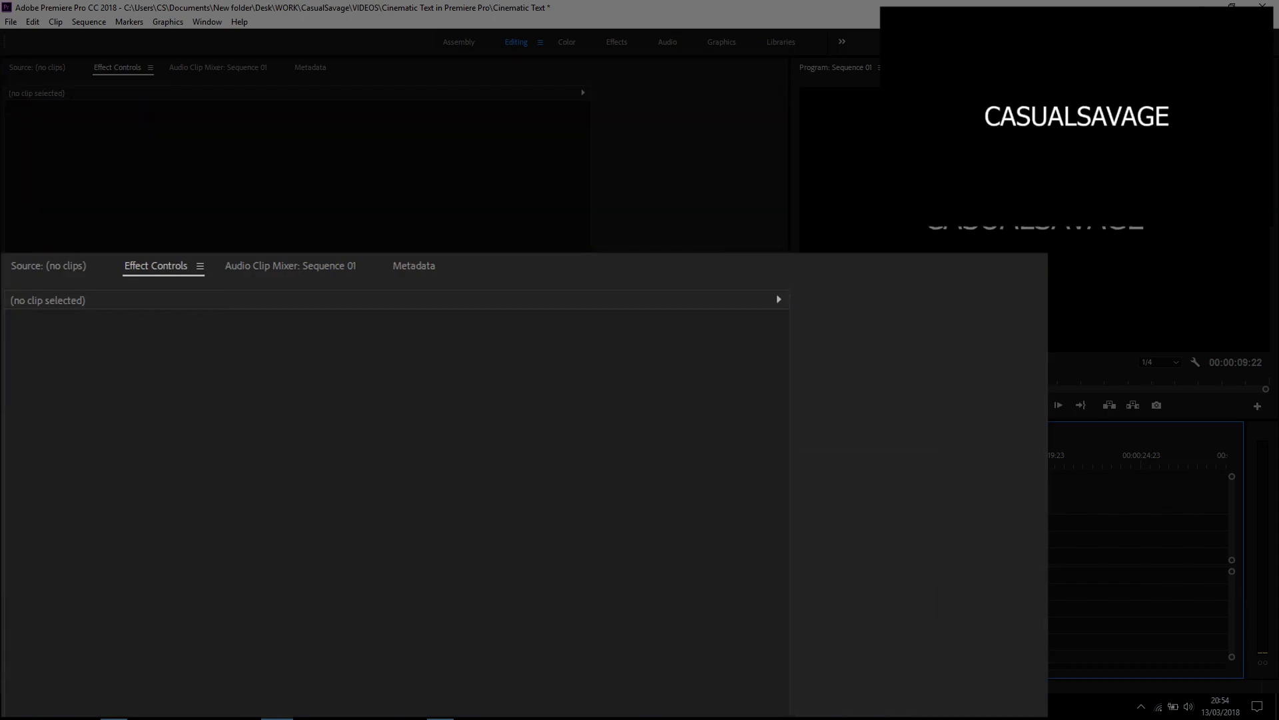
click(800, 555)
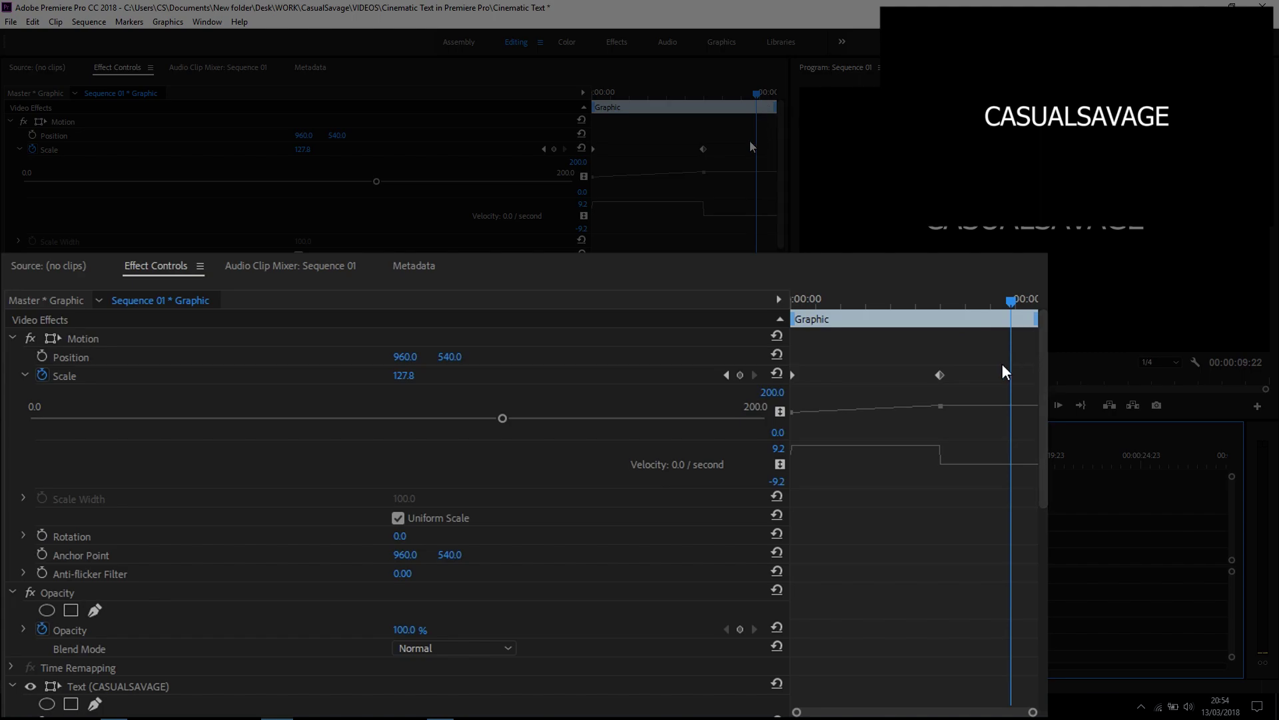
drag(404, 378, 620, 378)
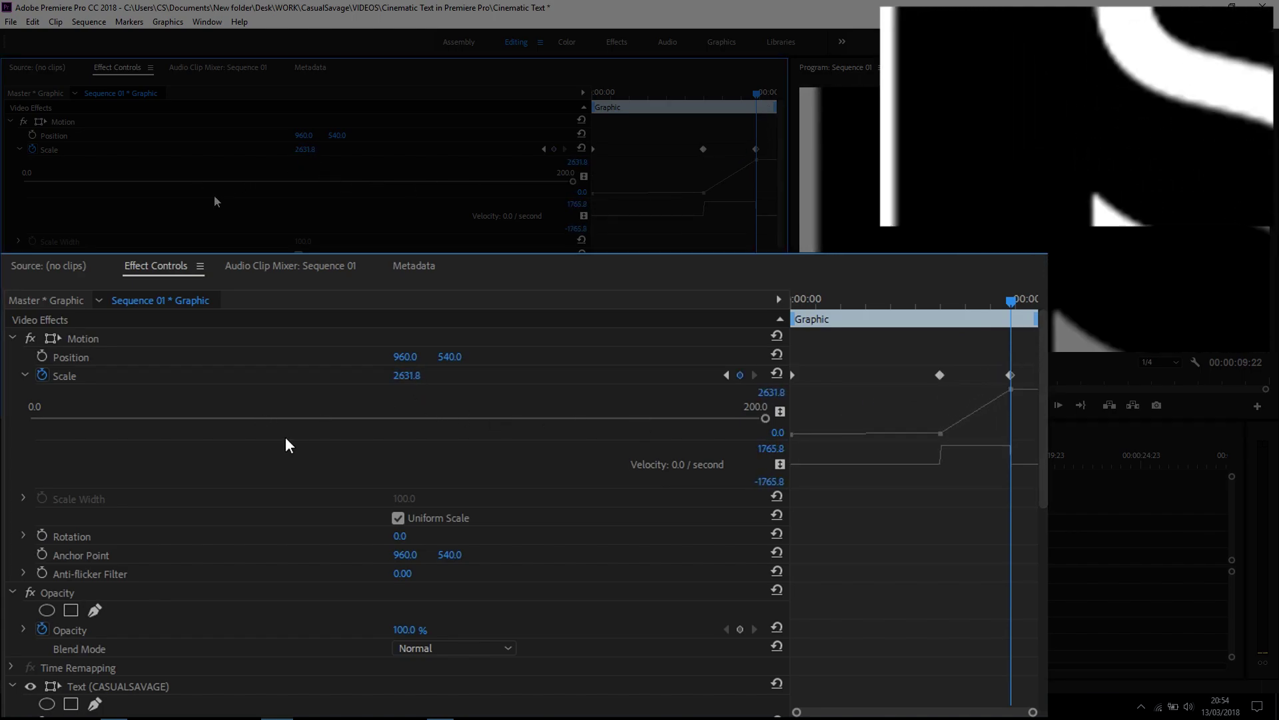
mouse_move(420, 376)
mouse_down()
mouse_move(520, 375)
mouse_move(408, 406)
mouse_move(379, 390)
mouse_move(466, 375)
mouse_move(414, 393)
mouse_move(420, 375)
mouse_move(445, 377)
mouse_up()
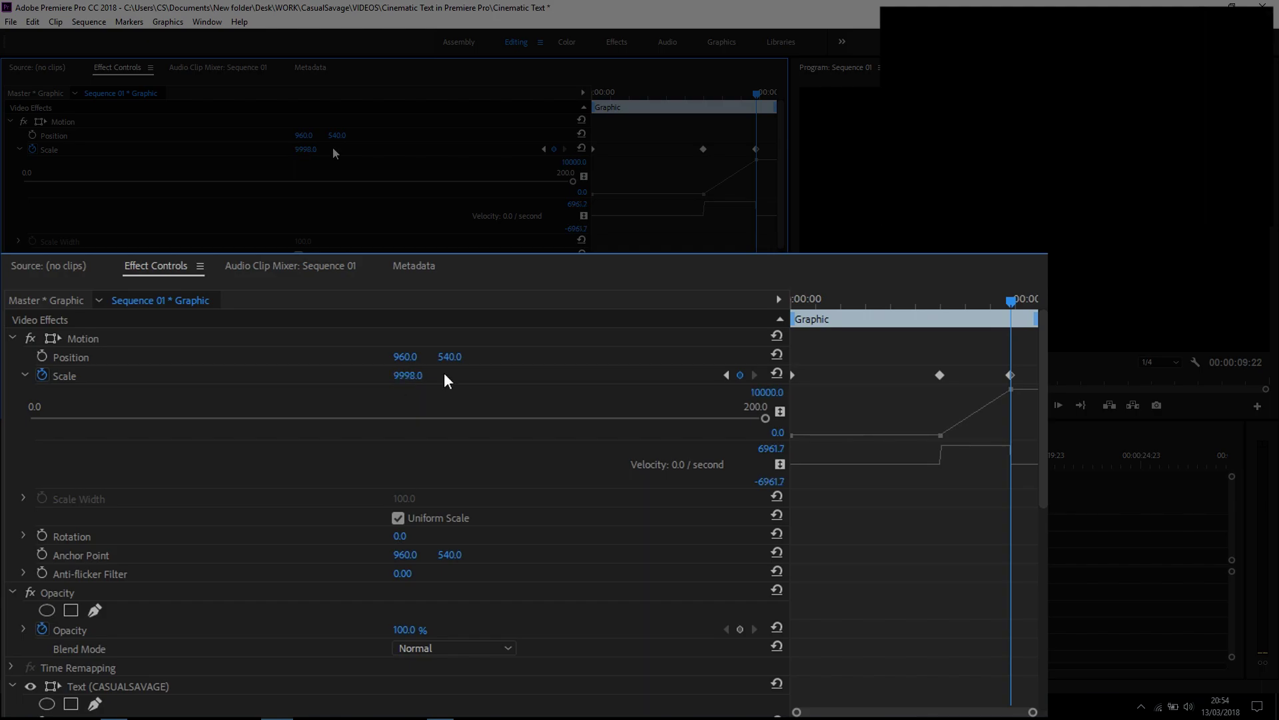
Move the last Scale keyframe to the very end of the CASUALSAVAGE clip and play the animation from the start
click(1012, 374)
drag(1012, 376, 1036, 375)
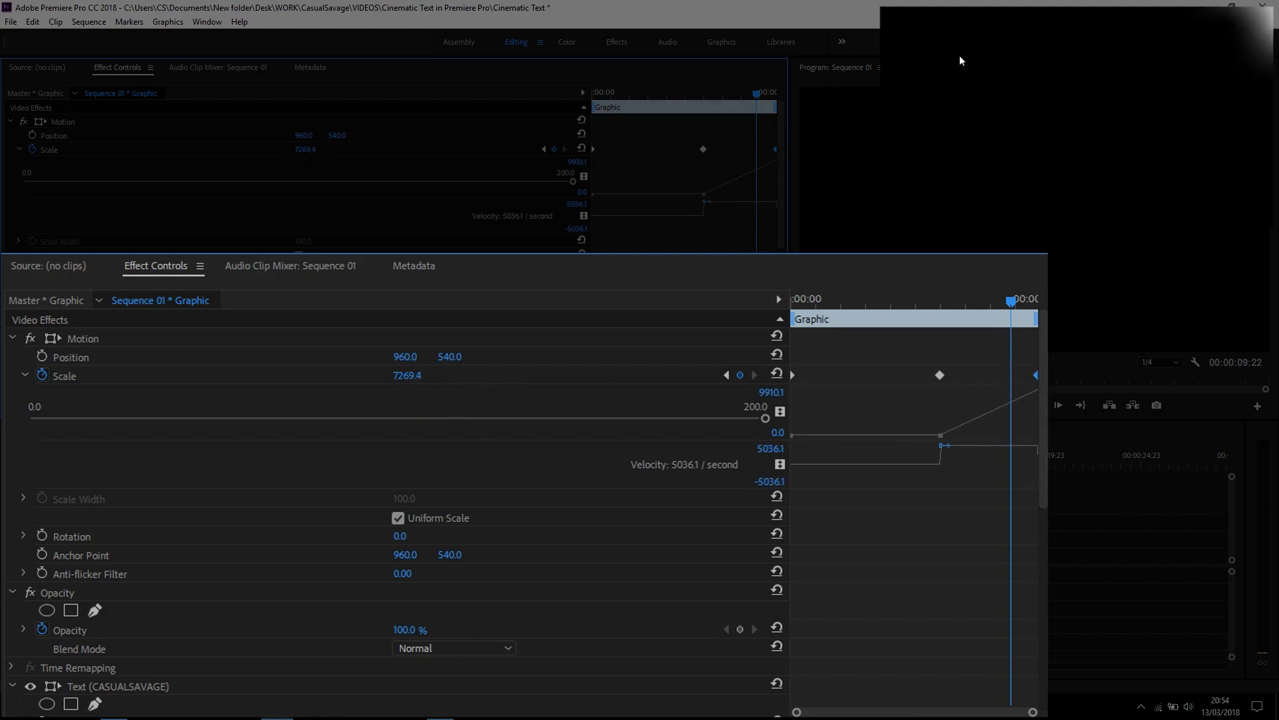
drag(717, 456, 668, 455)
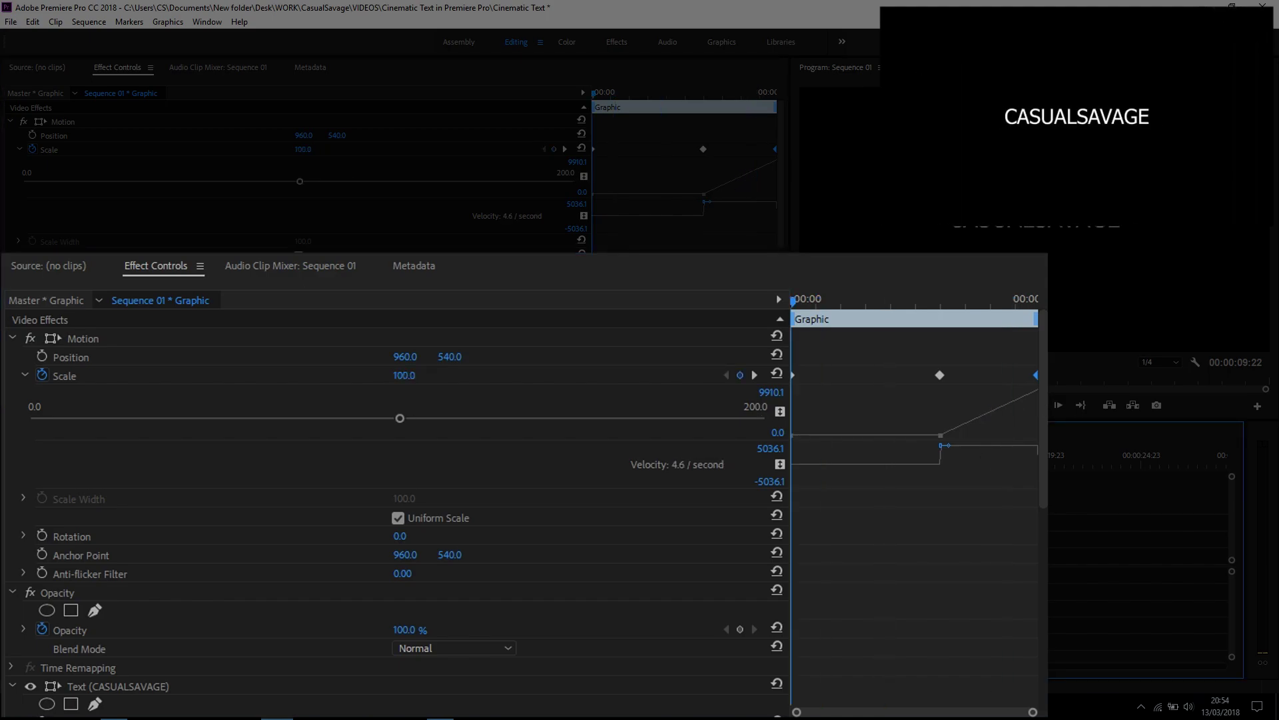
key(space)
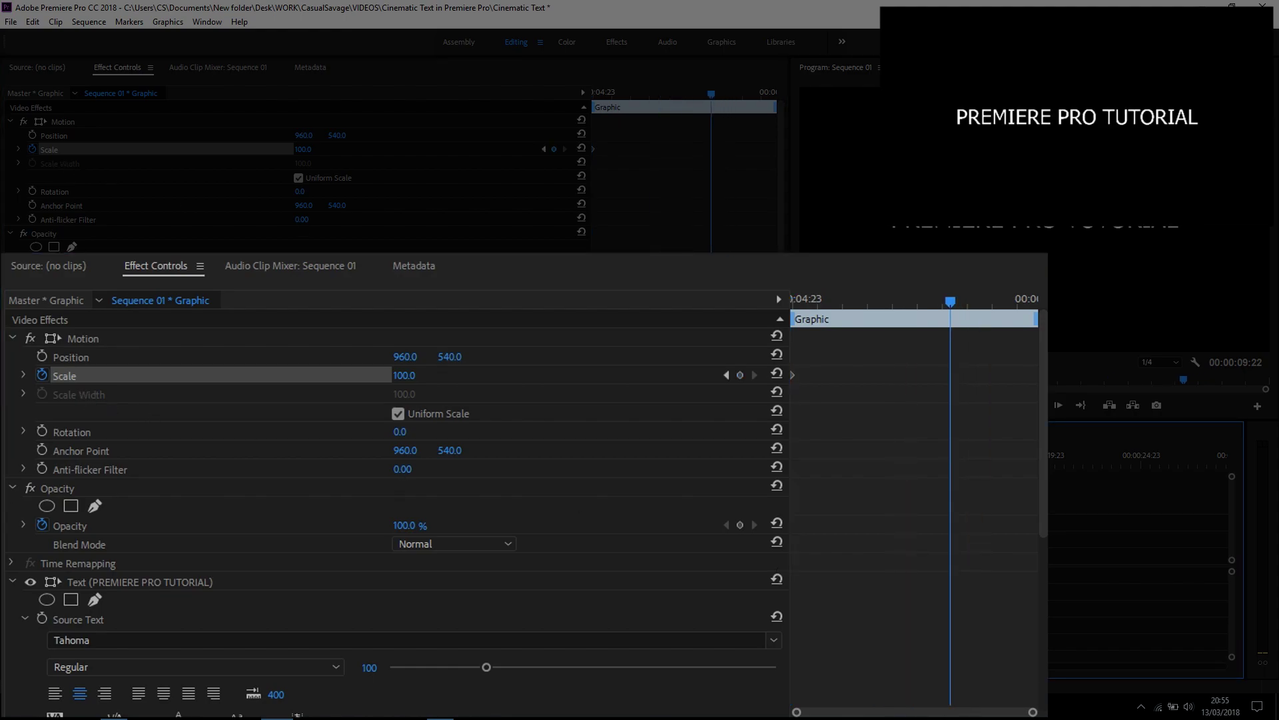
Keyframe the PREMIERE PRO TUTORIAL clip's Scale to 121.0 roughly three-fifths of the way through and to 8607.0 near its end
drag(711, 93, 708, 93)
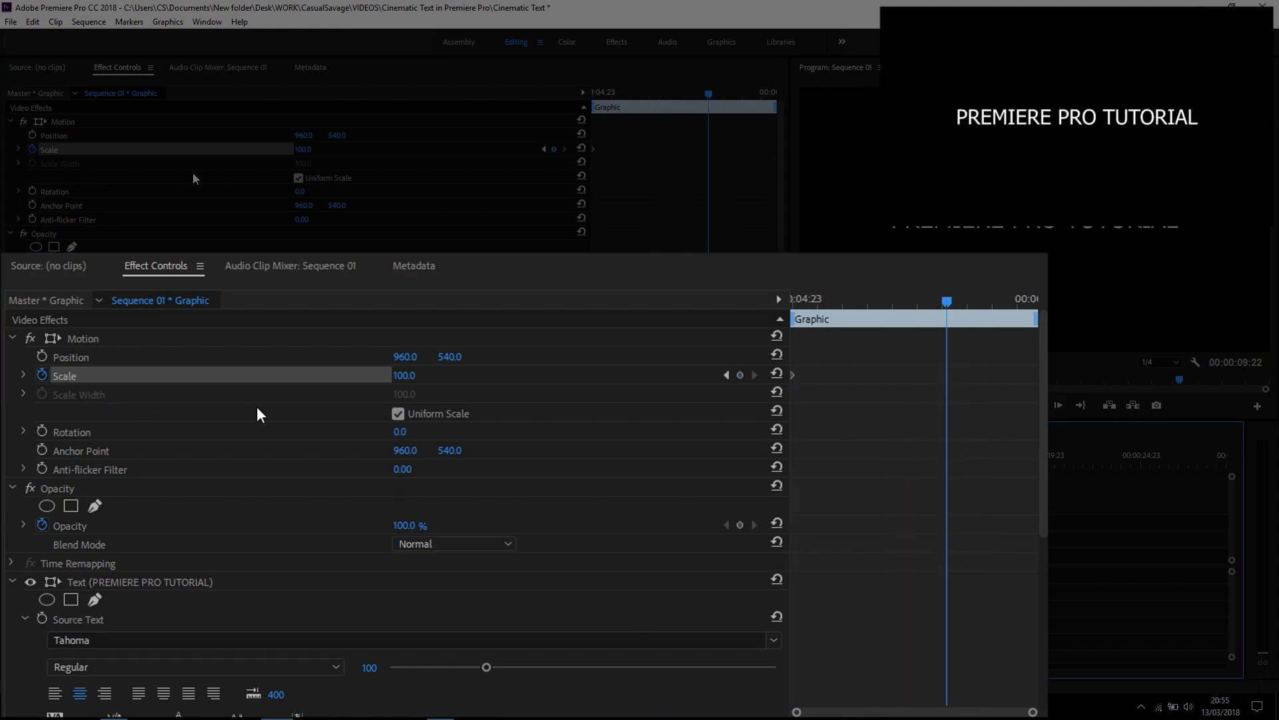
click(19, 150)
drag(301, 186, 356, 190)
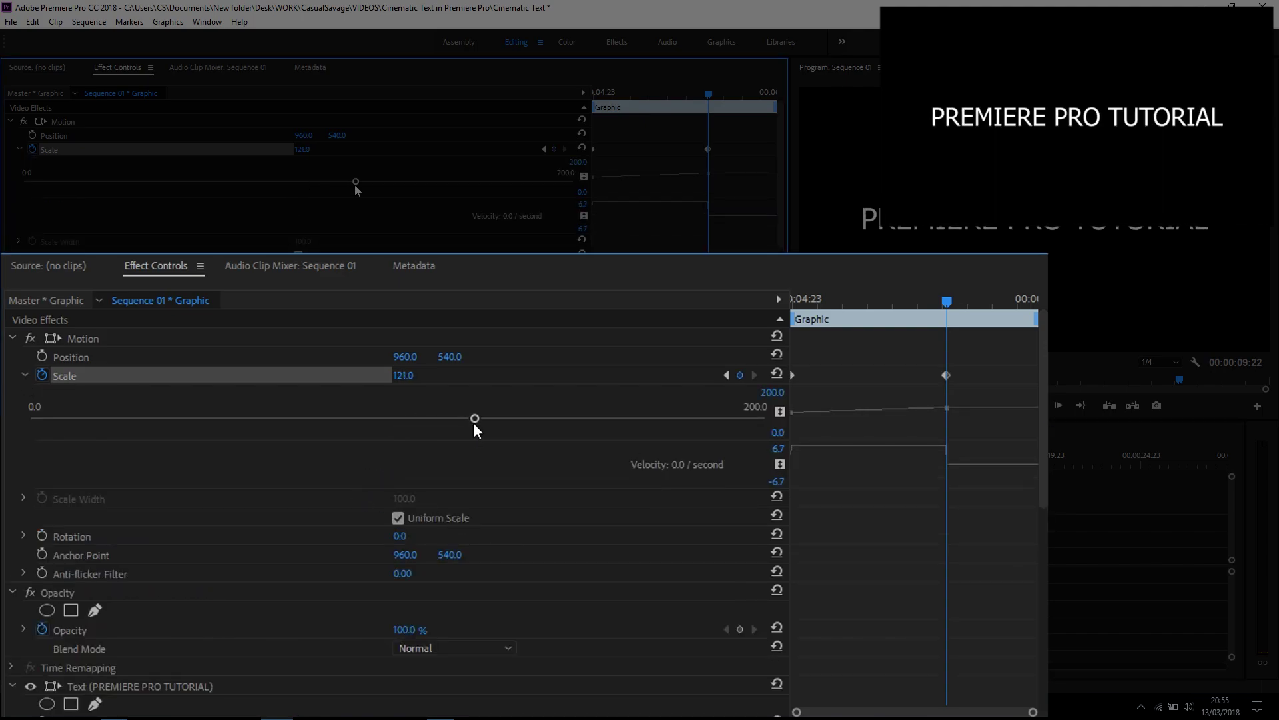
click(759, 92)
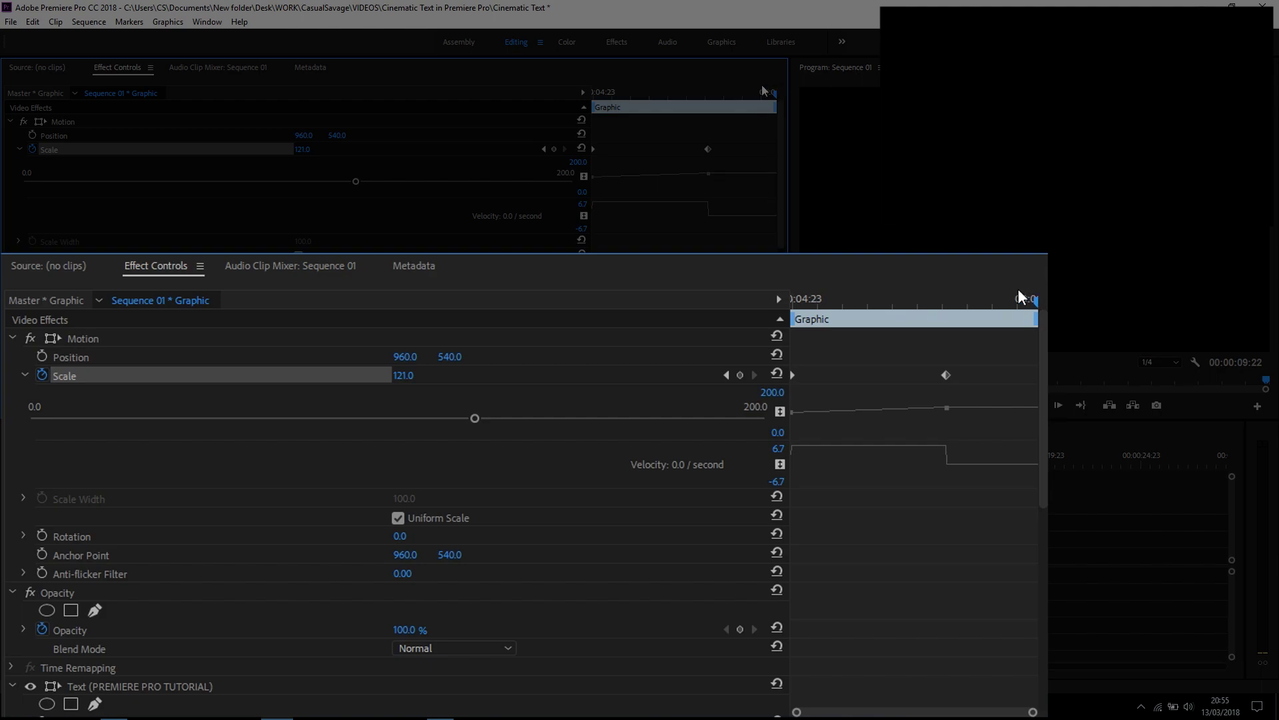
drag(301, 150, 888, 148)
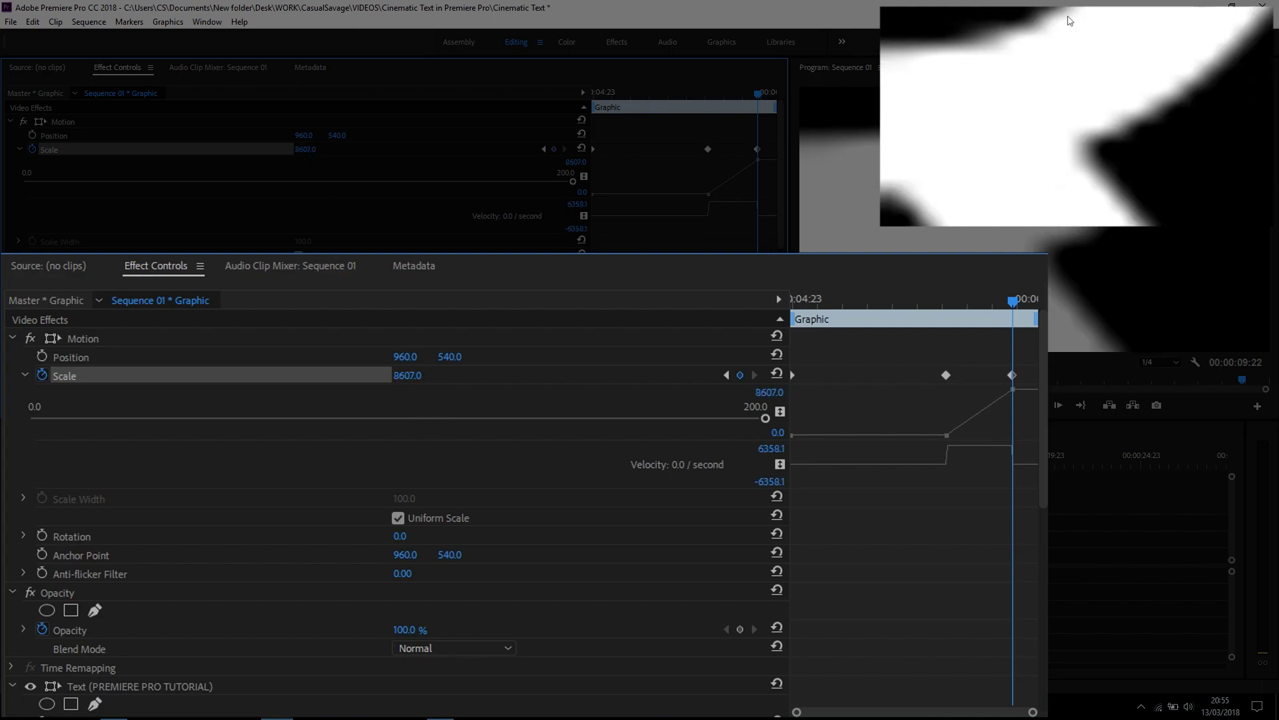
Keyframe the PREMIERE PRO TUTORIAL clip's Position at 960.0, 540.0 on its first two Scale keyframes and at 960.0, 1992.0 on the last
drag(842, 293, 552, 307)
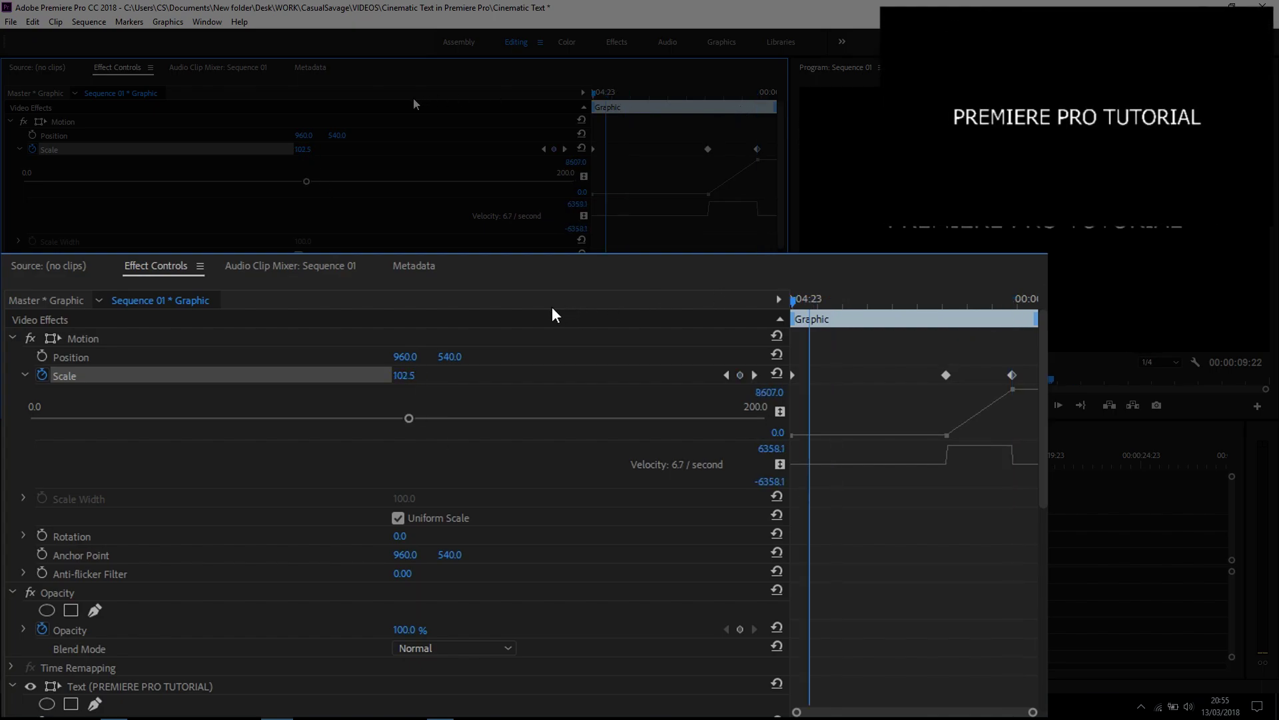
click(46, 357)
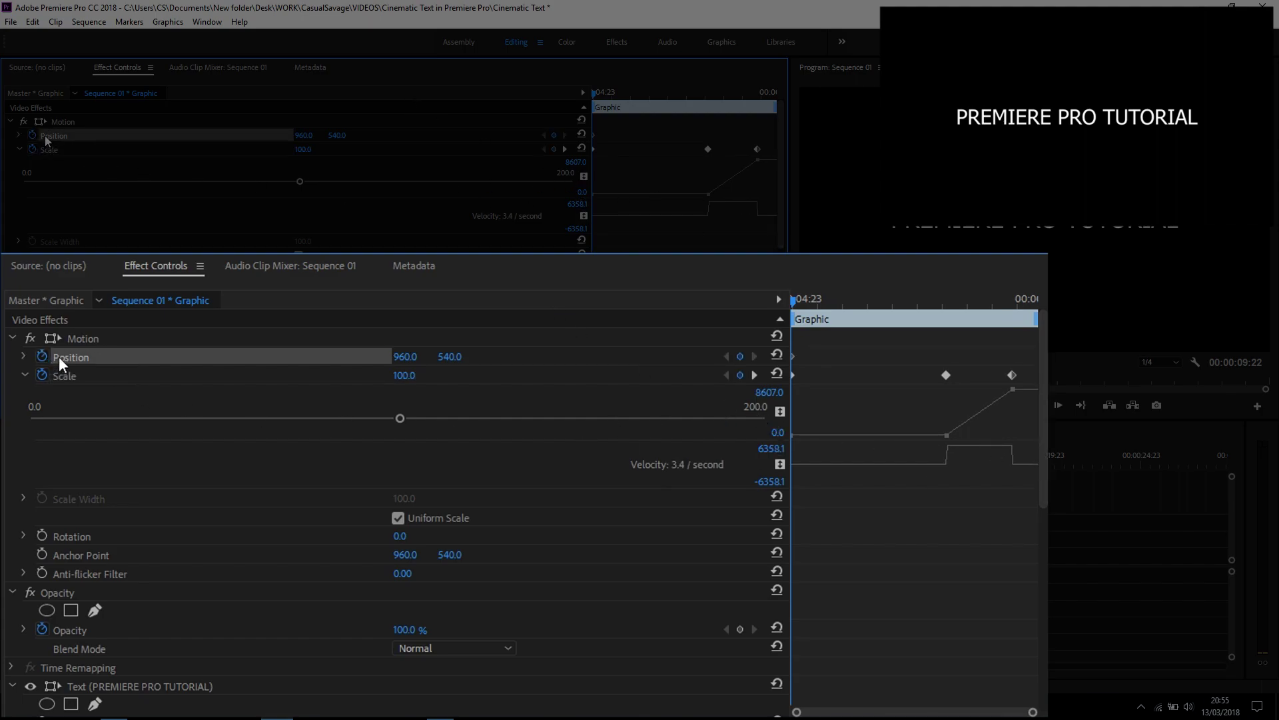
click(946, 375)
drag(936, 297, 950, 297)
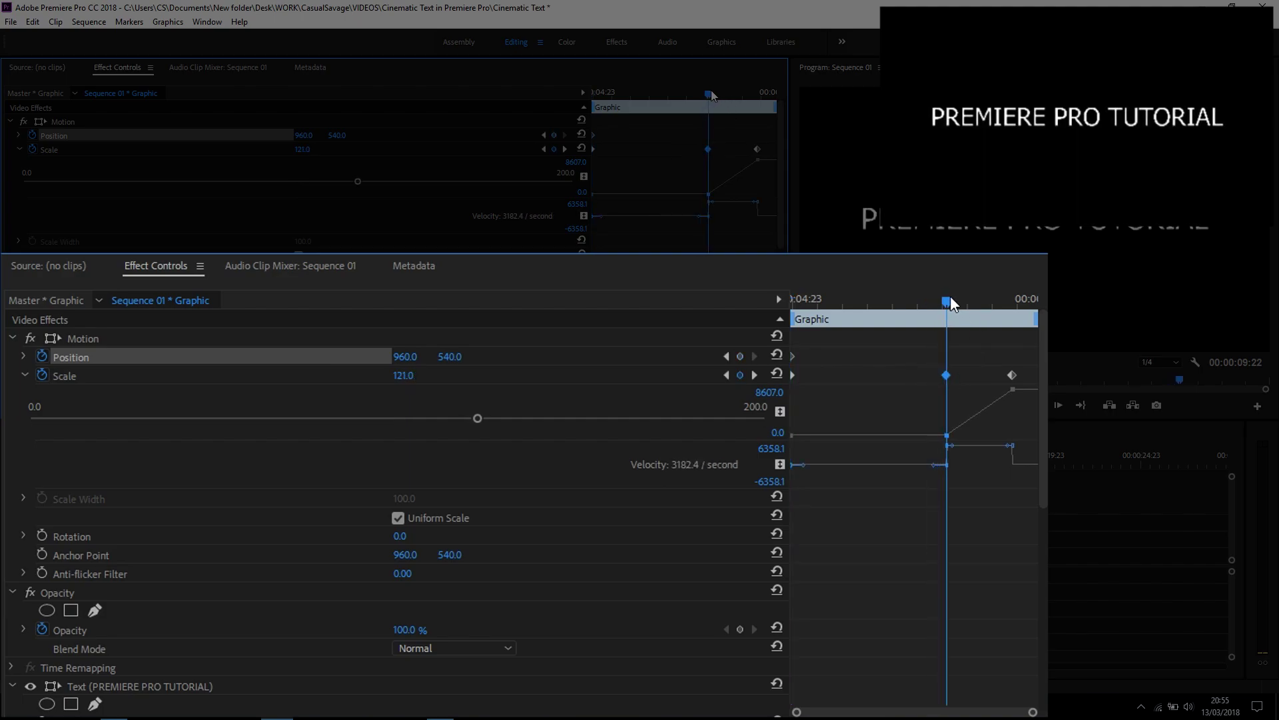
click(740, 357)
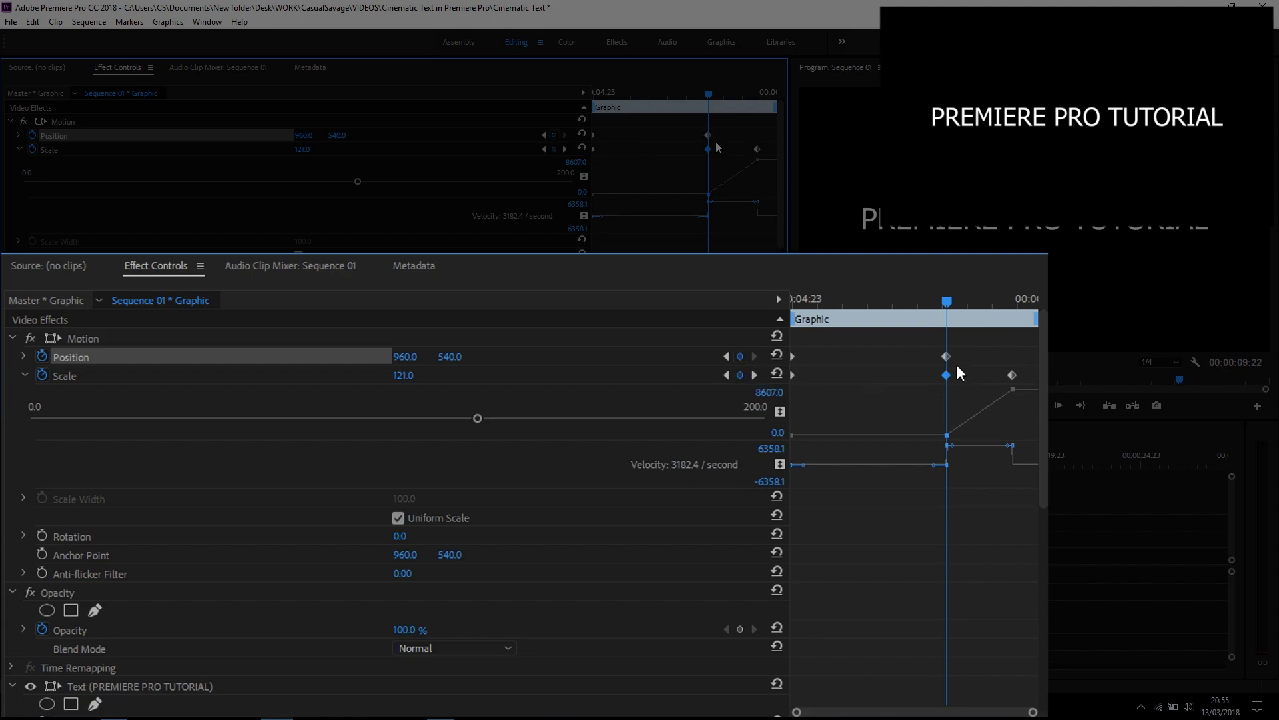
drag(949, 298, 1014, 297)
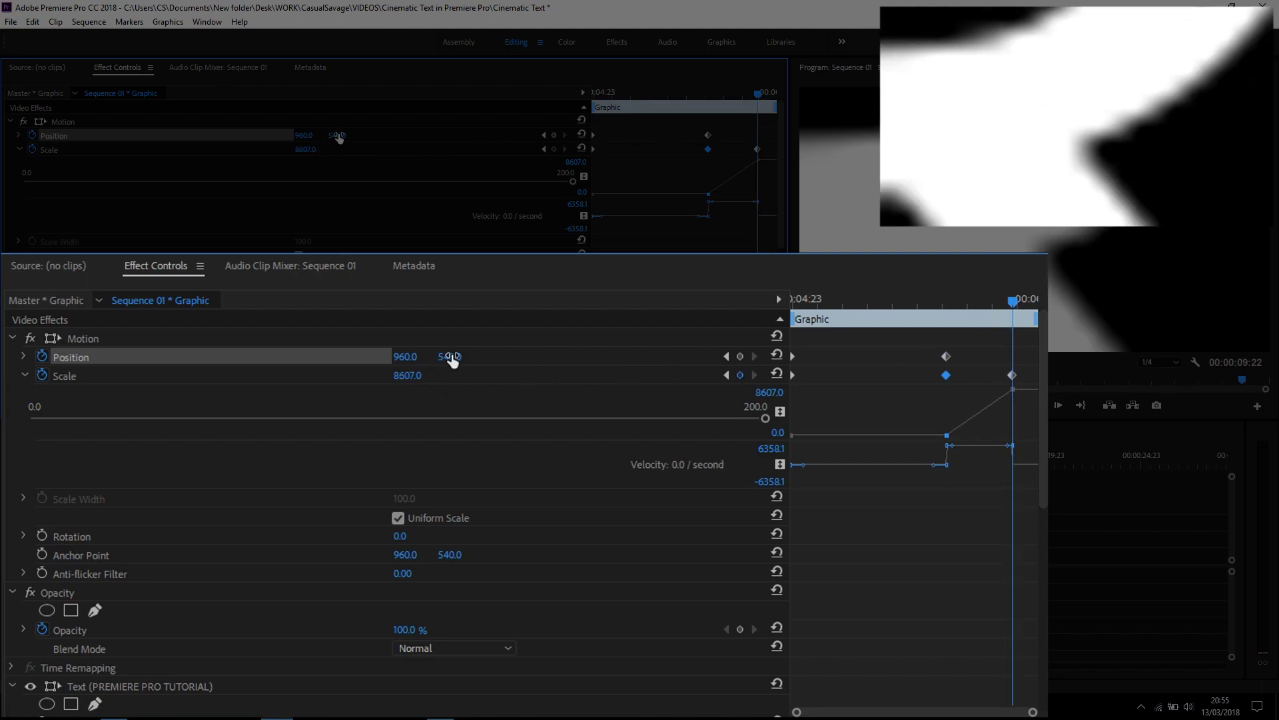
drag(451, 357, 1227, 357)
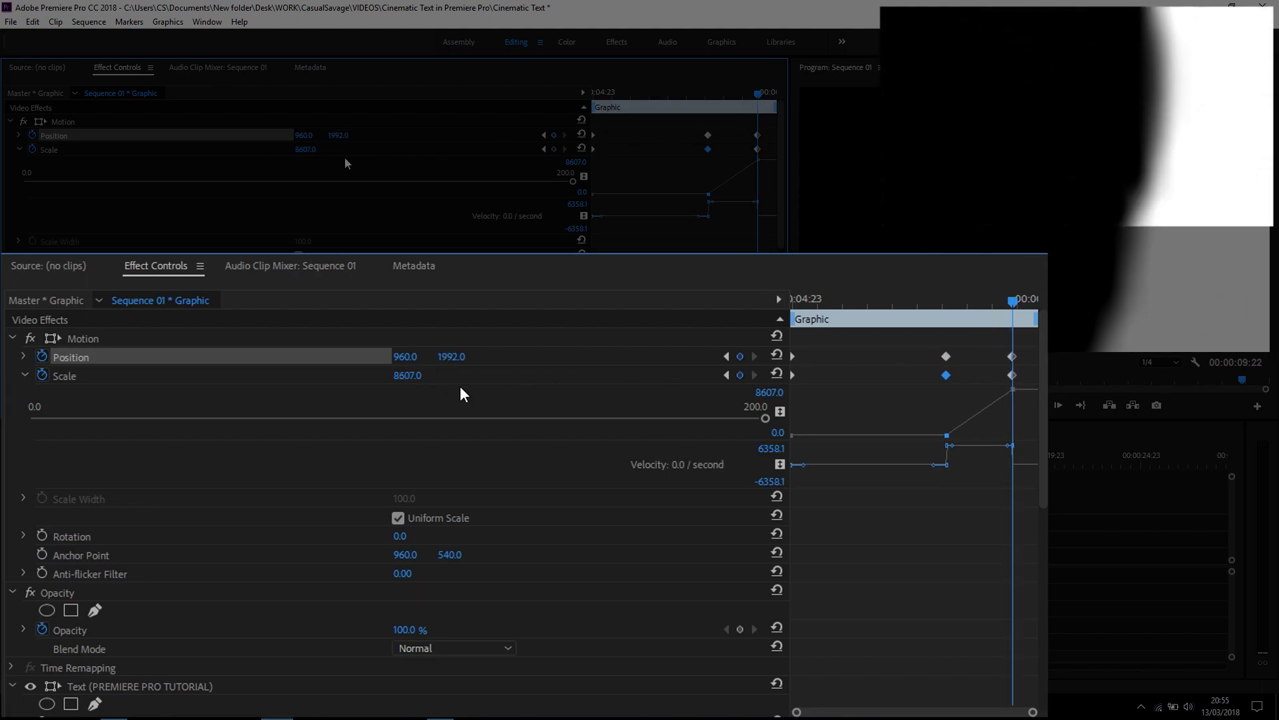
Set the PREMIERE PRO TUTORIAL clip's last keyframes to Position 1721.0, 2498.0 and Scale 10000.0
drag(405, 356, 913, 356)
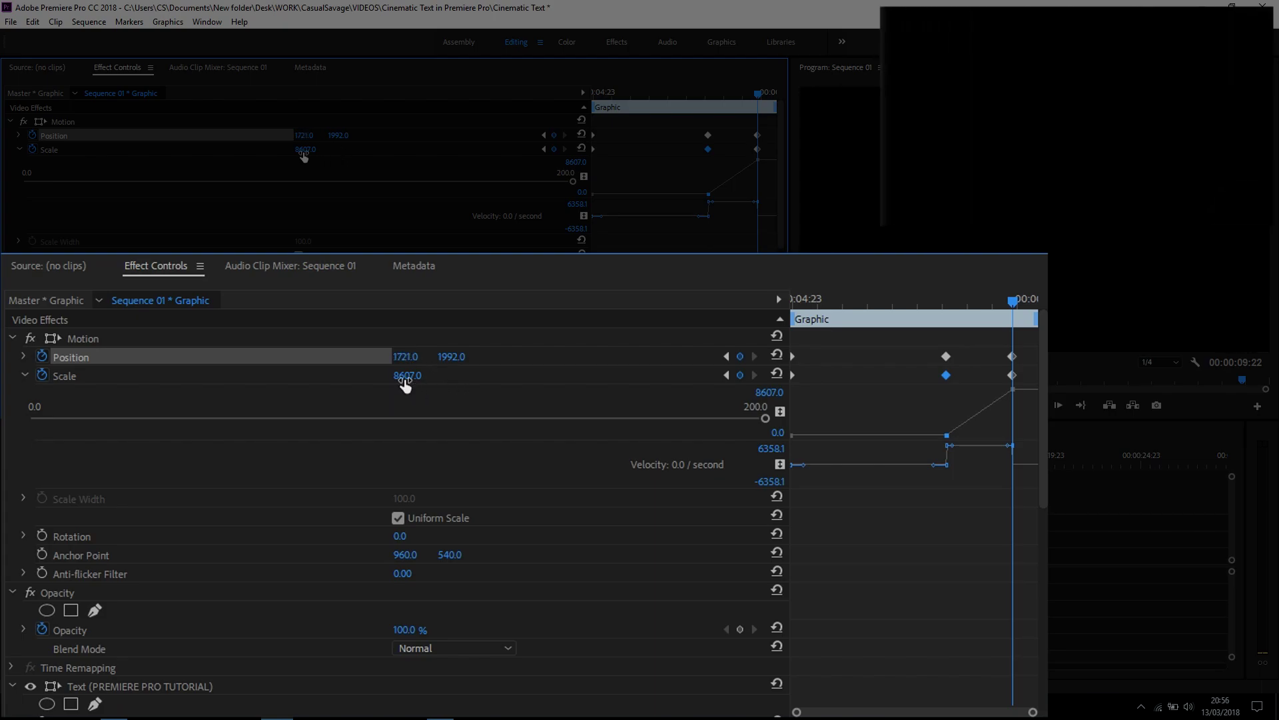
drag(407, 375, 499, 375)
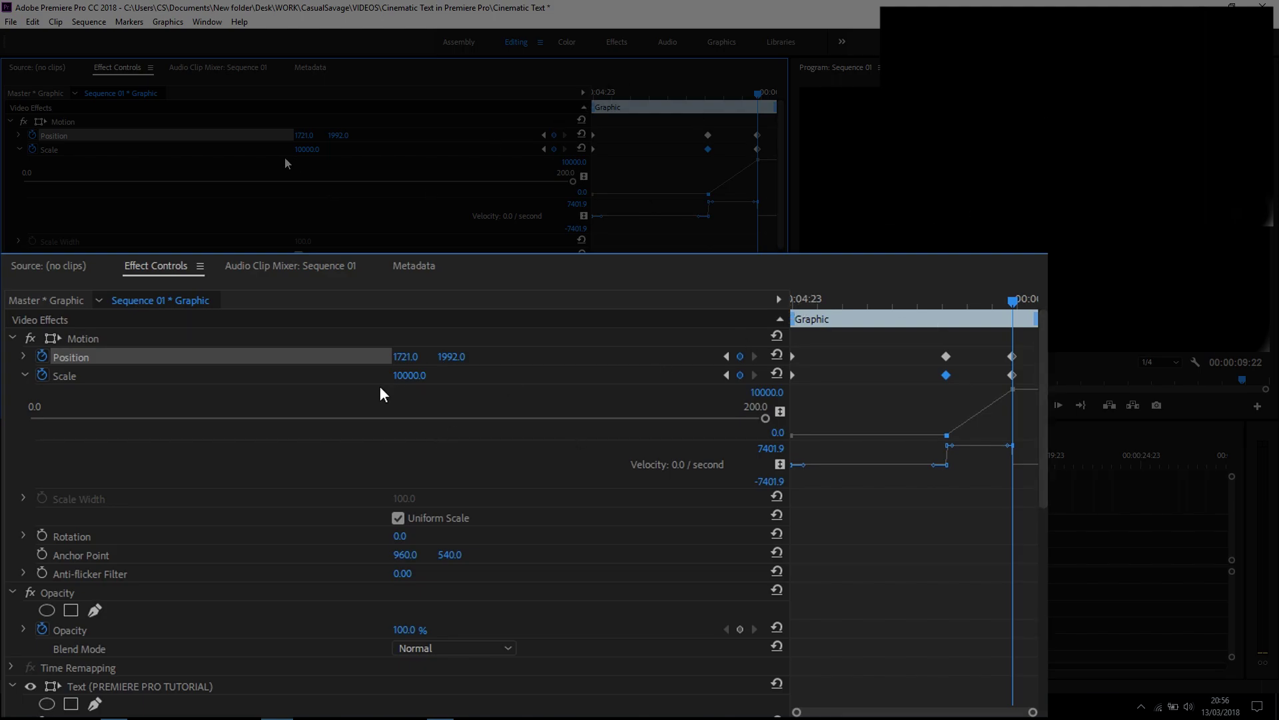
drag(451, 356, 484, 357)
Move the PREMIERE PRO TUTORIAL clip's last Position and Scale keyframes to the very end of the clip and play the sequence from the start
click(998, 343)
drag(746, 124, 767, 152)
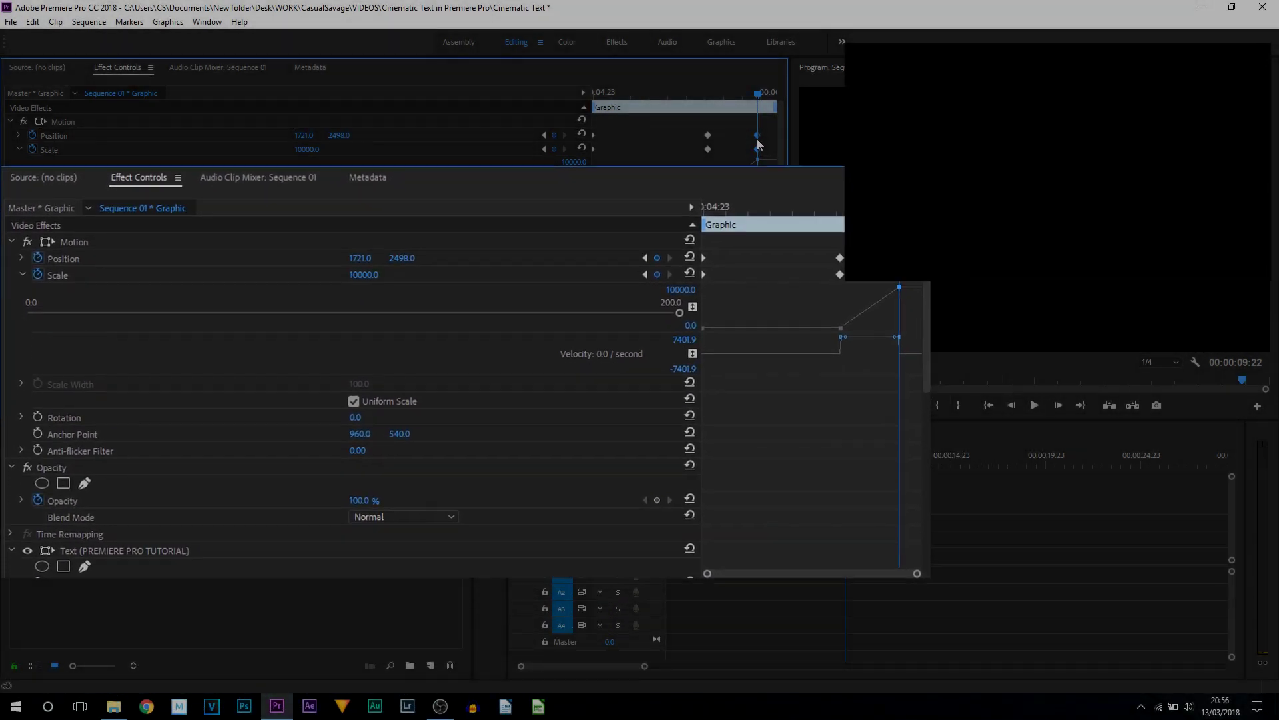
drag(758, 139, 791, 136)
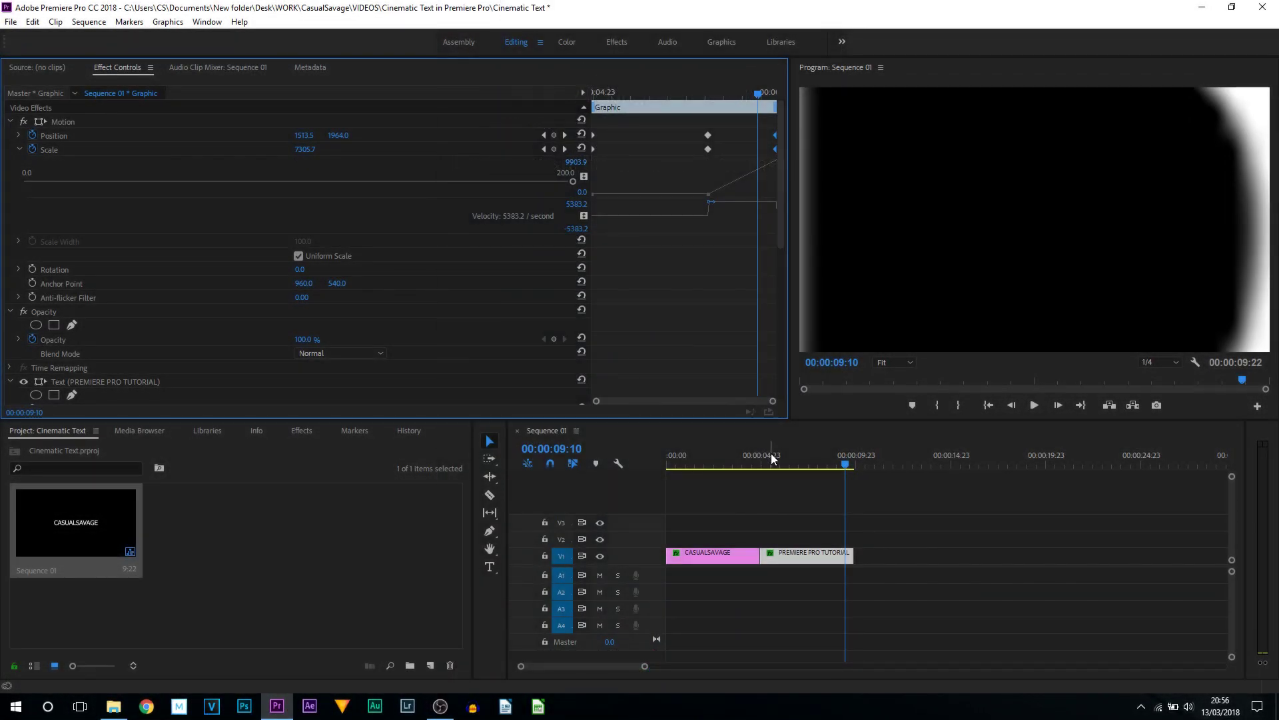
drag(771, 455, 574, 462)
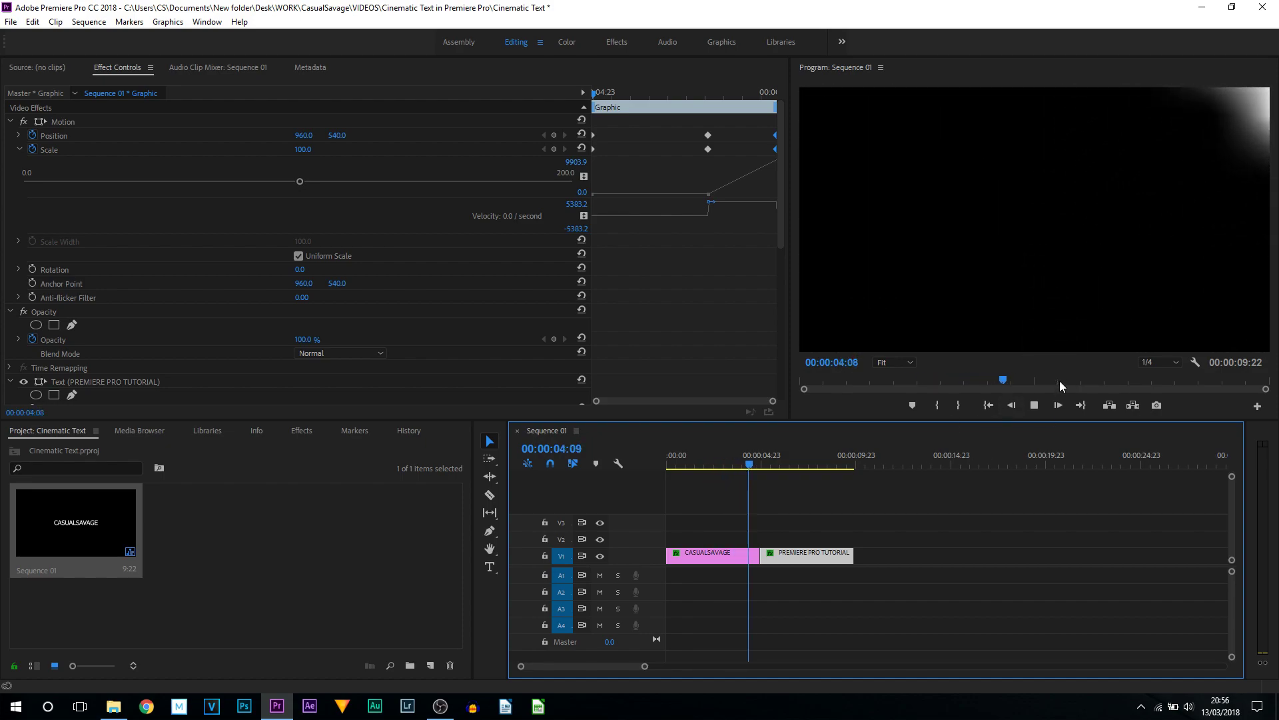
click(1033, 406)
Move the PREMIERE PRO TUTORIAL clip onto track V2 starting at 00:00:03:14, overlapping the CASUALSAVAGE clip, and play the overlap
drag(777, 459, 735, 466)
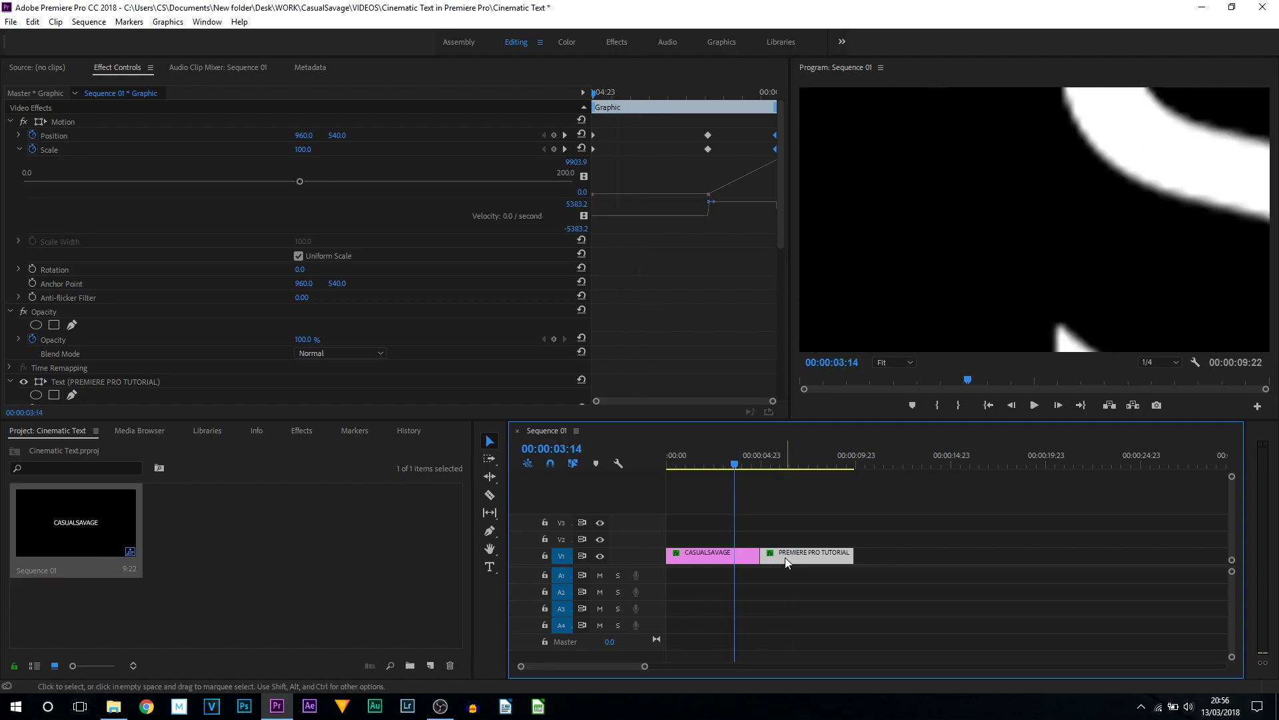
mouse_move(785, 557)
mouse_down()
mouse_move(782, 526)
mouse_move(798, 540)
mouse_move(776, 533)
mouse_up()
drag(746, 469, 715, 468)
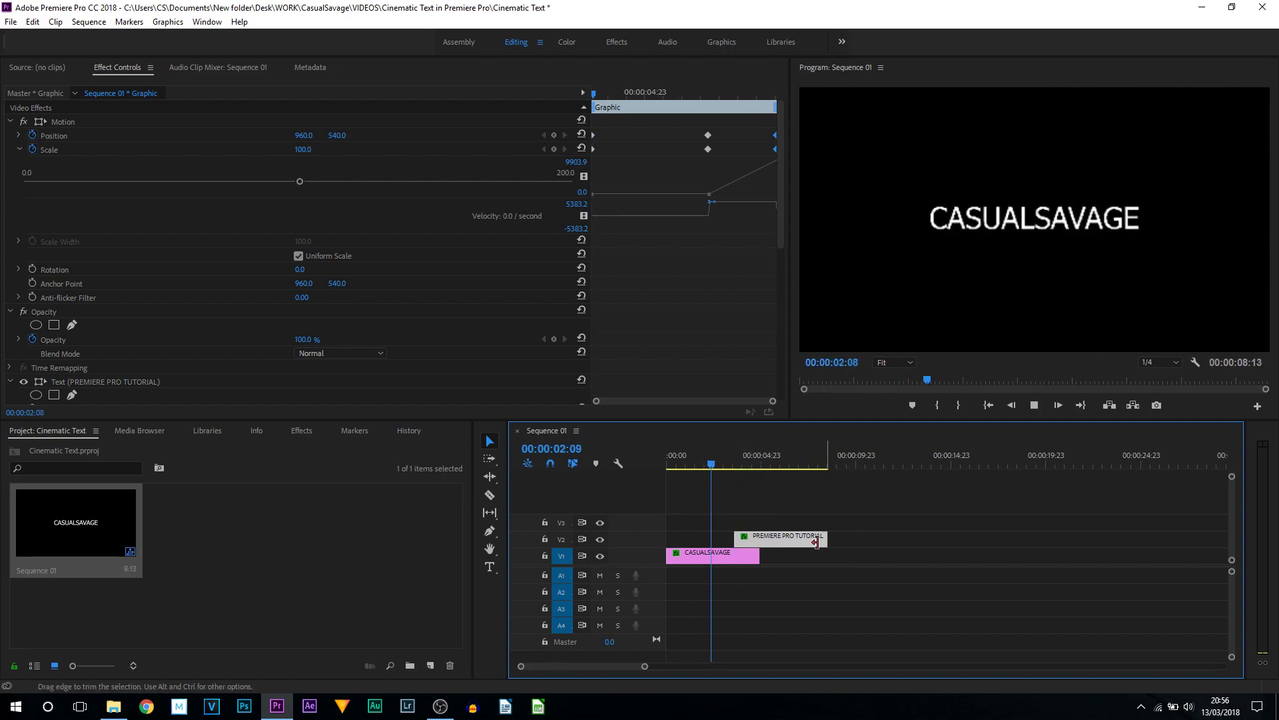
key(space)
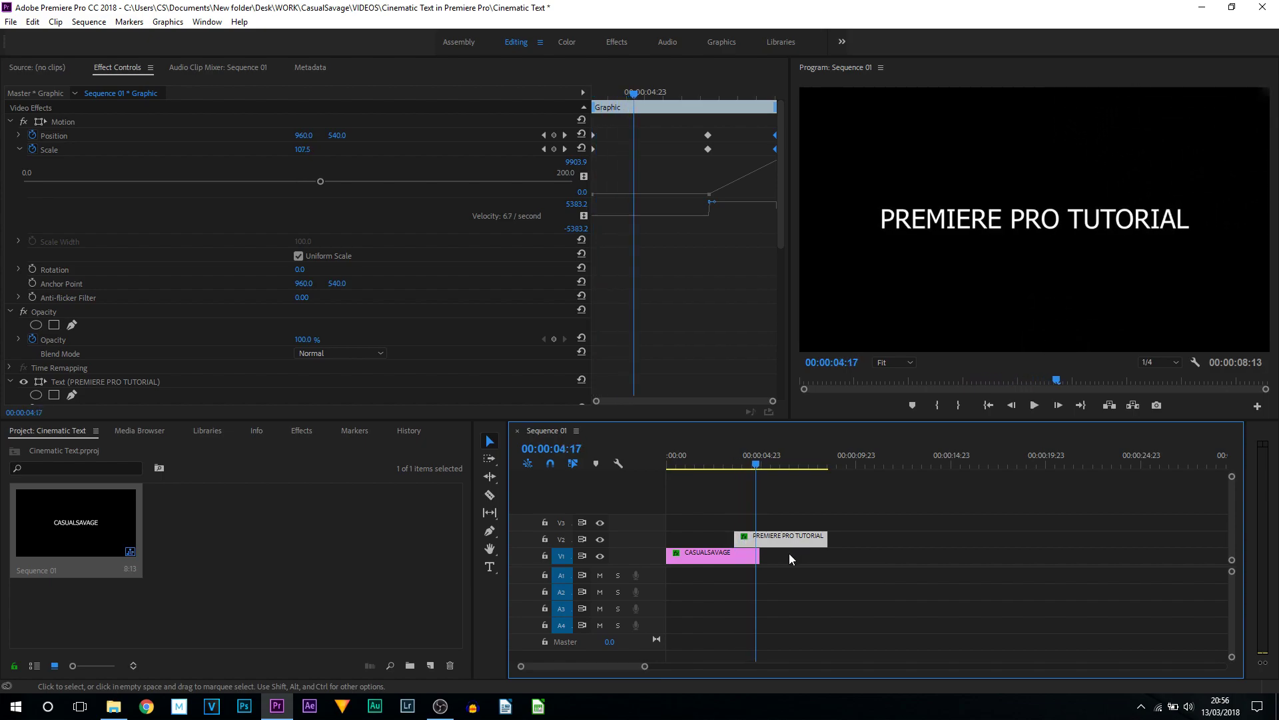
Add the default cross dissolve to the start of the PREMIERE PRO TUTORIAL clip and shift the clip to start at 00:00:03:07
right_click(739, 538)
click(829, 634)
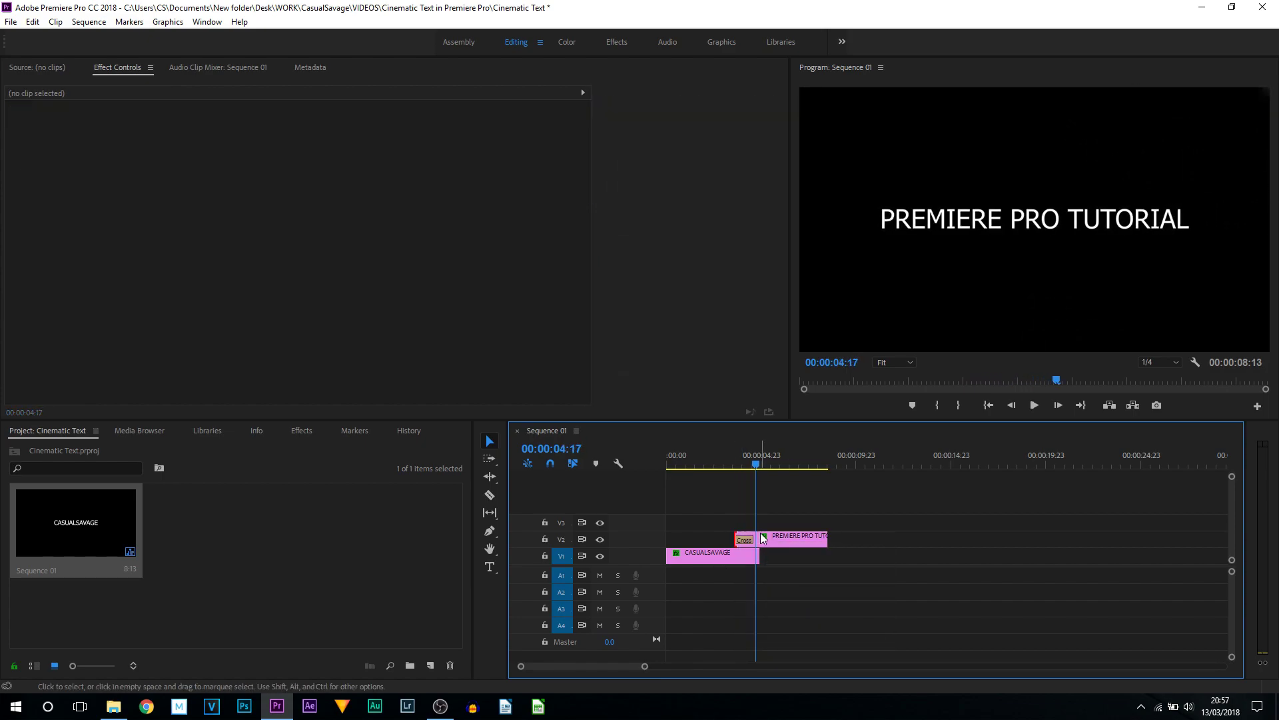
mouse_move(737, 462)
mouse_down()
mouse_move(726, 455)
mouse_move(760, 465)
mouse_move(729, 466)
mouse_up()
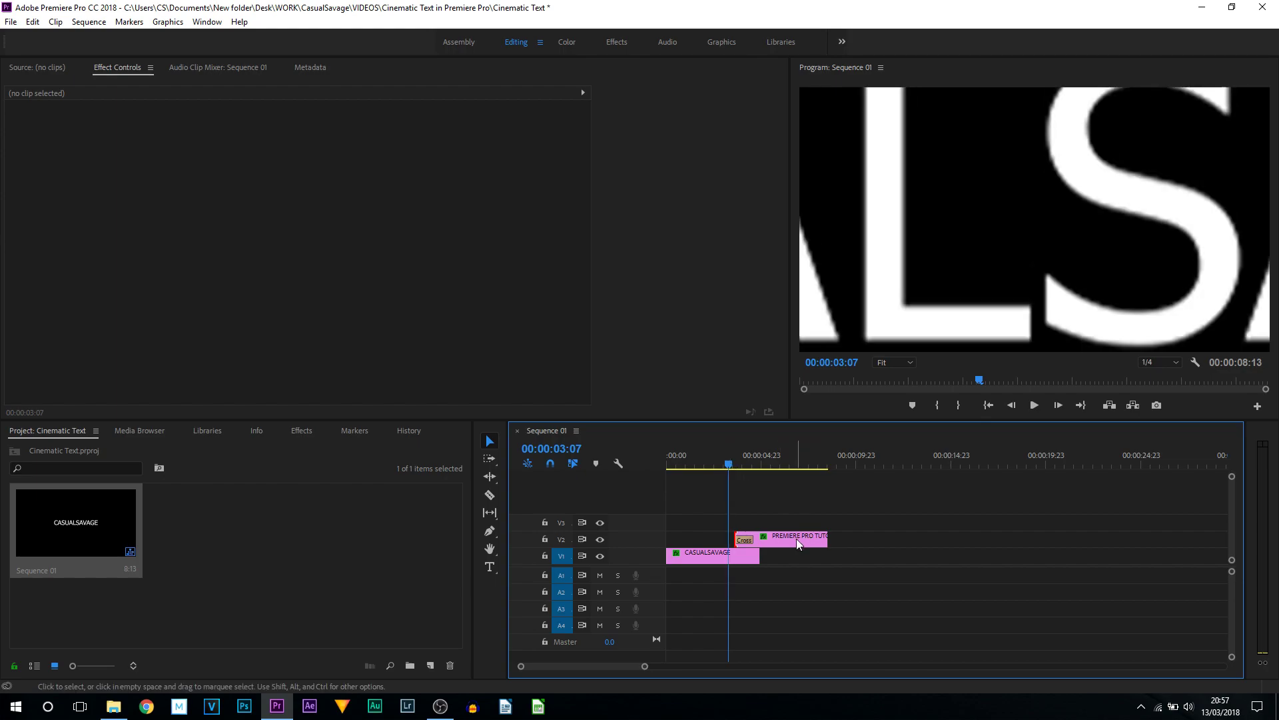
drag(800, 543, 794, 543)
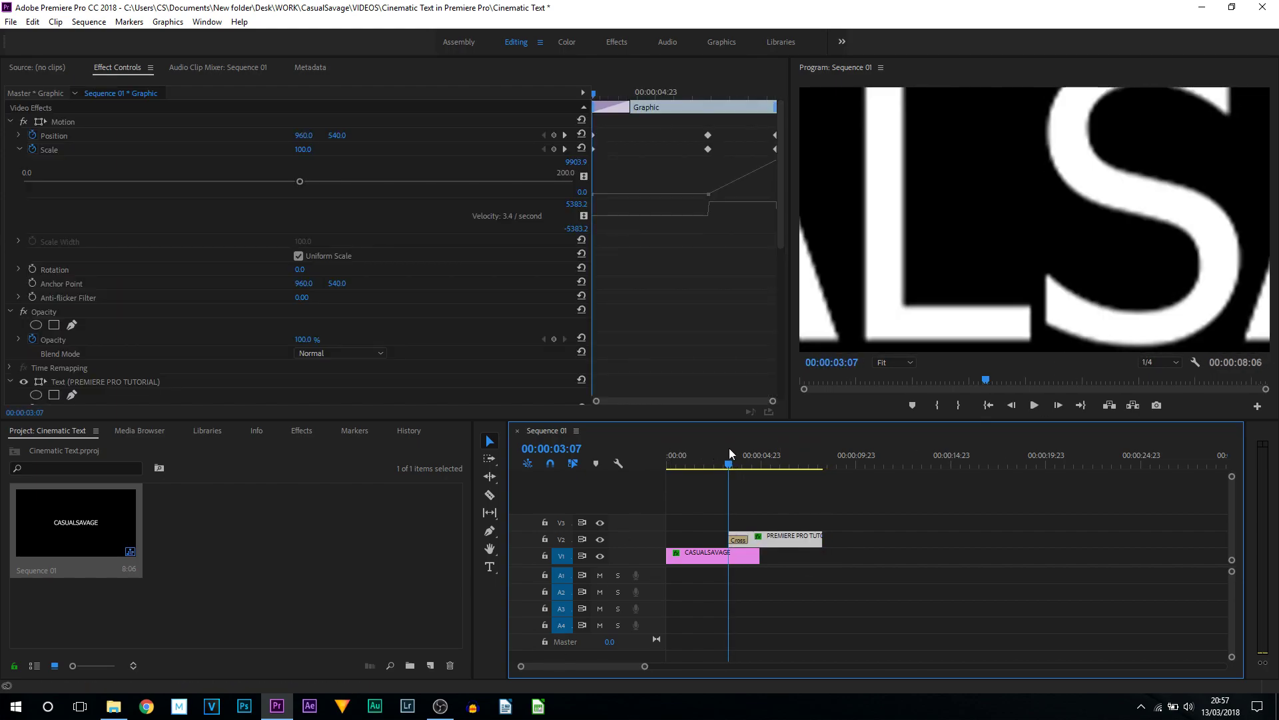
Play the sequence from the start and check the fade between the titles and the PREMIERE PRO TUTORIAL zoom around 00:00:06:11
key(Home)
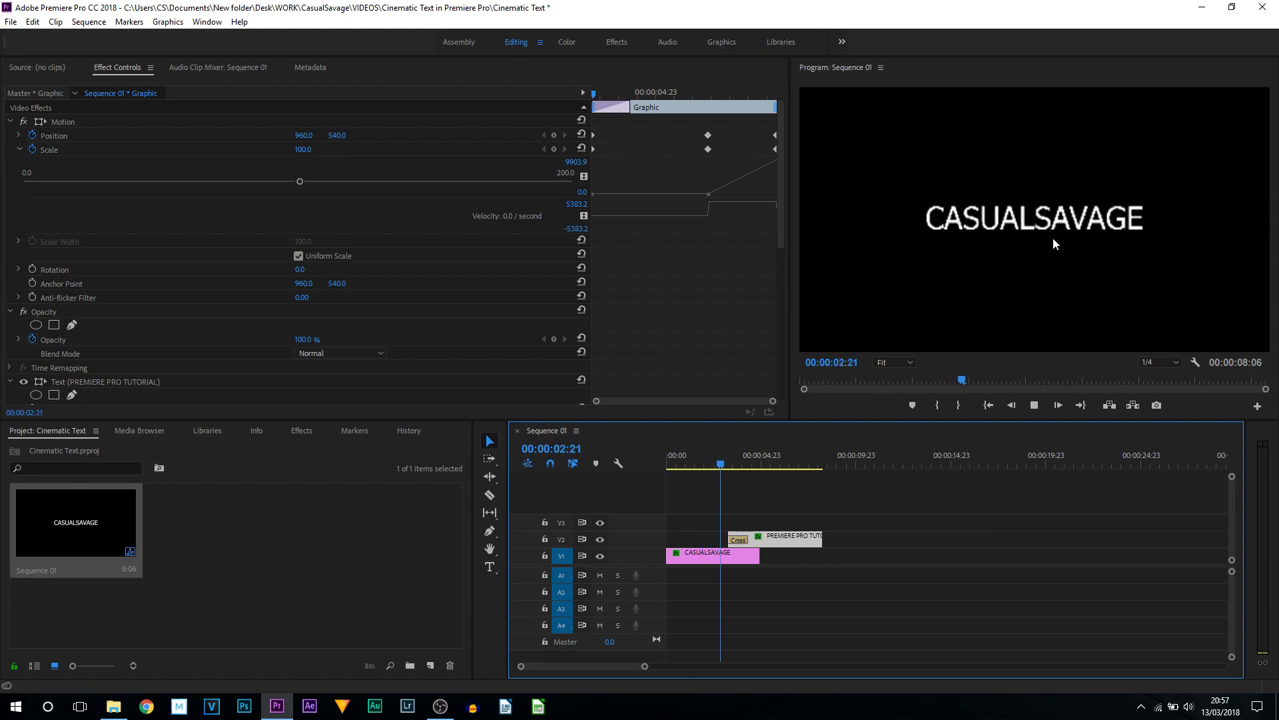
click(1035, 406)
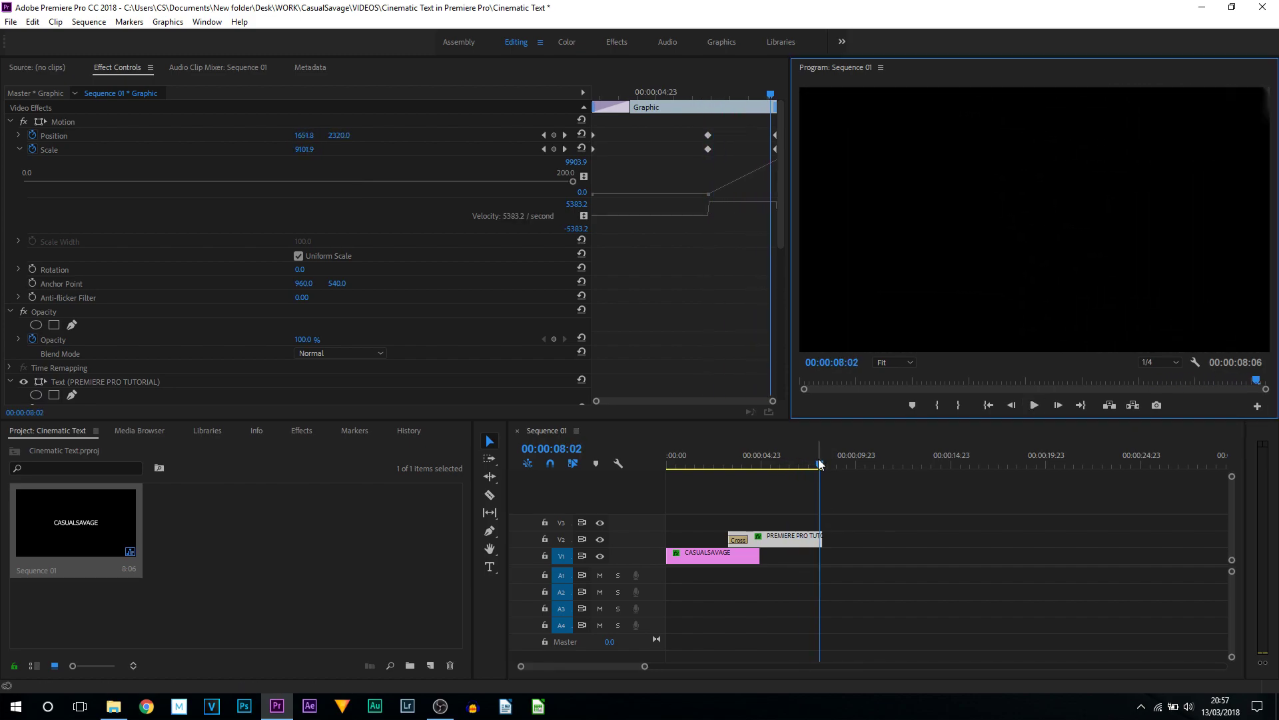
drag(820, 464, 789, 470)
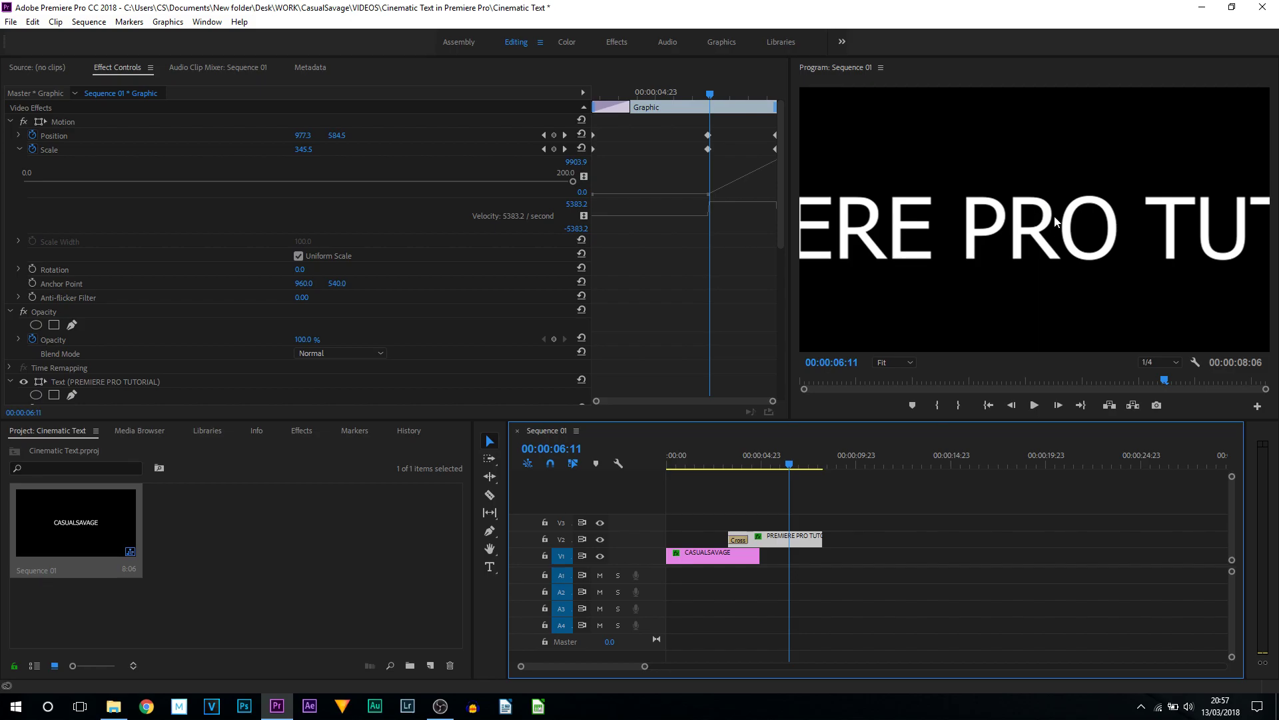
key(Home)
key(space)
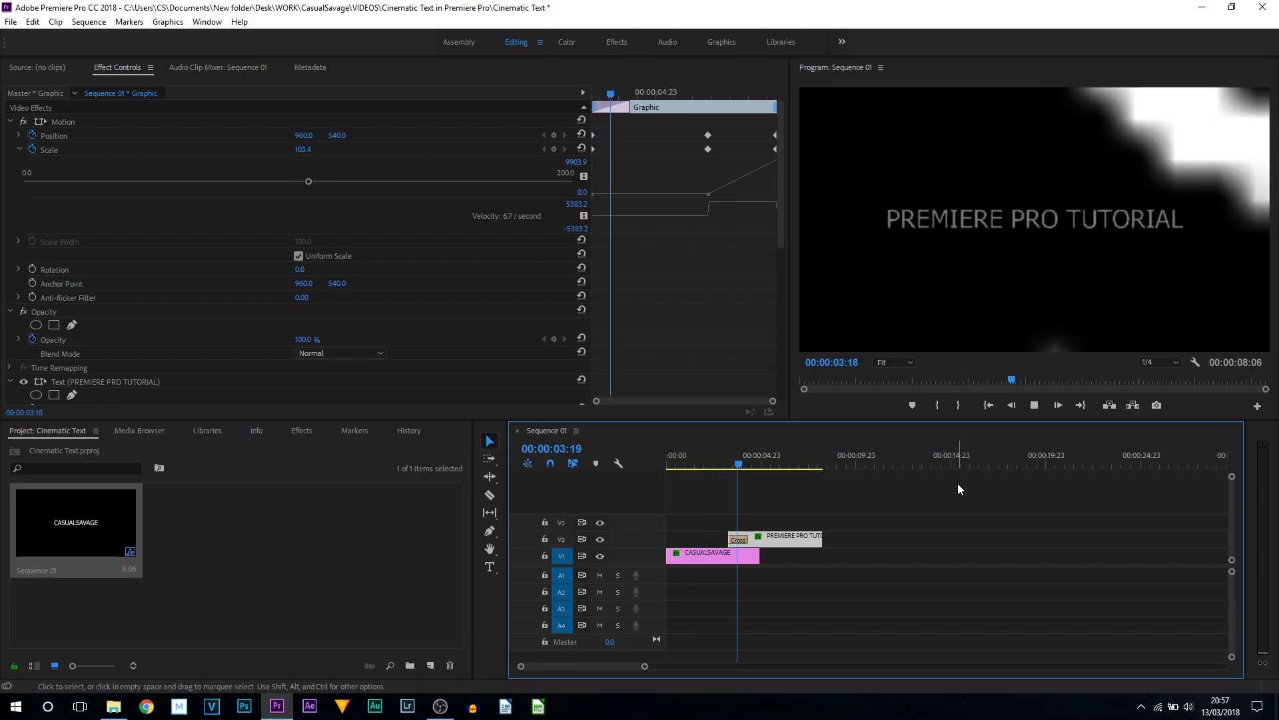
click(1037, 409)
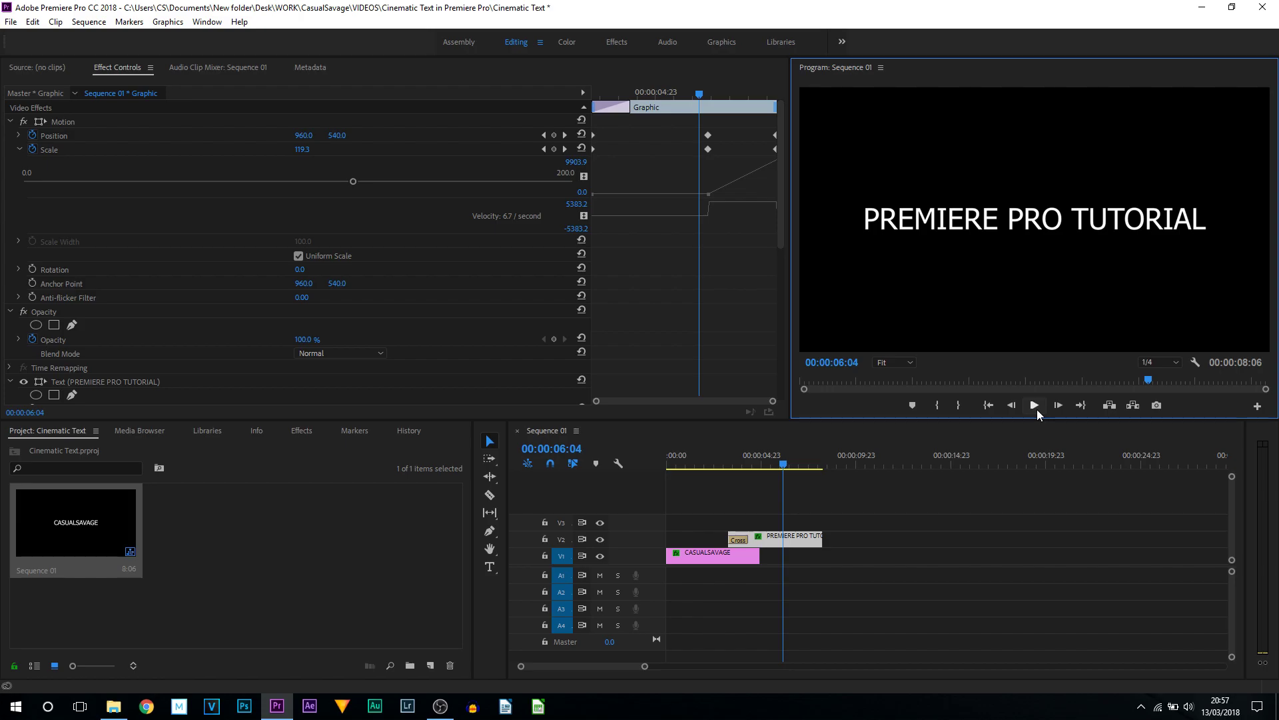